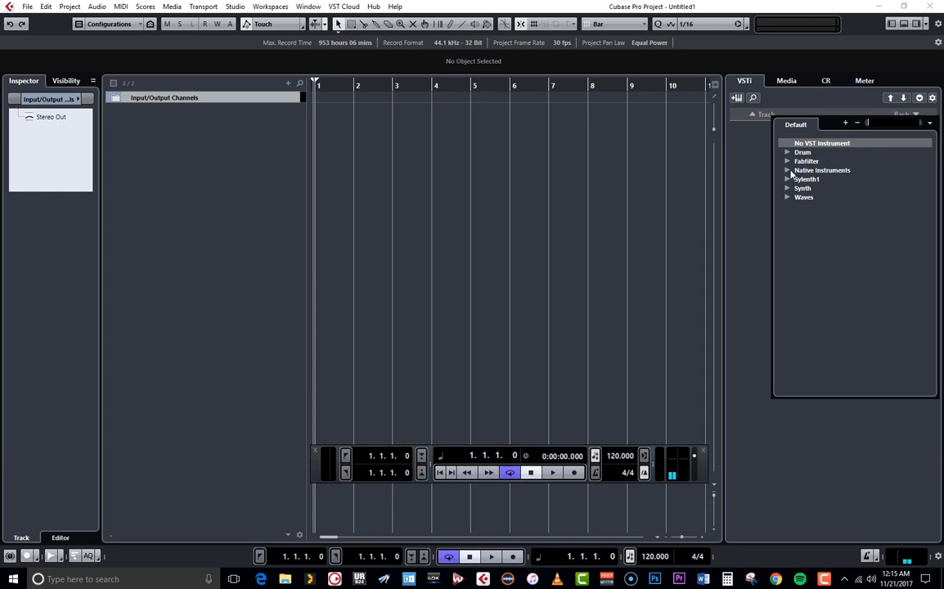
Add Groove Agent SE as a rack instrument with an assigned MIDI track, and collapse the VST Instruments folder.
{"action": "left_click", "coordinate": [804, 153]}
{"action": "left_click", "coordinate": [826, 161]}
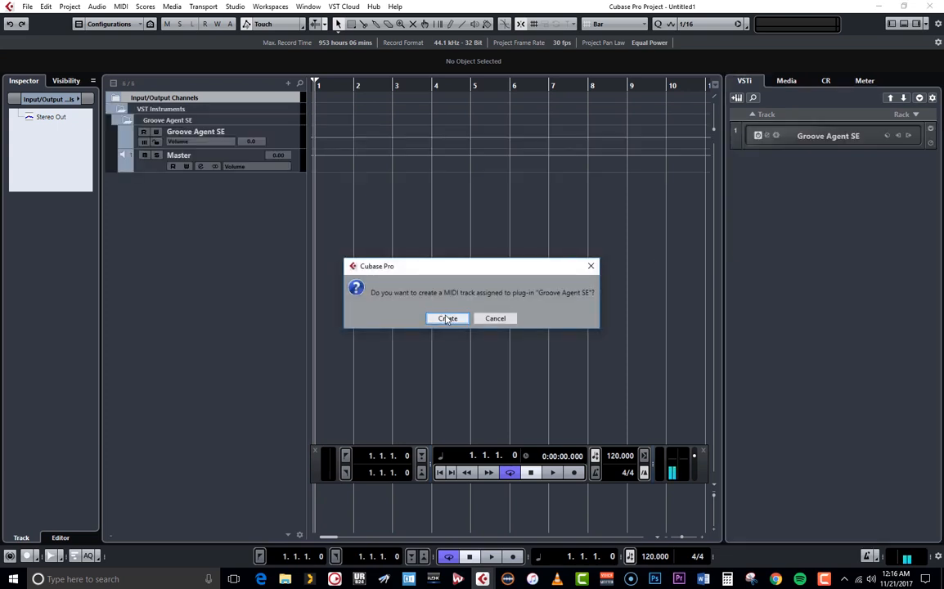
{"action": "left_click", "coordinate": [447, 319]}
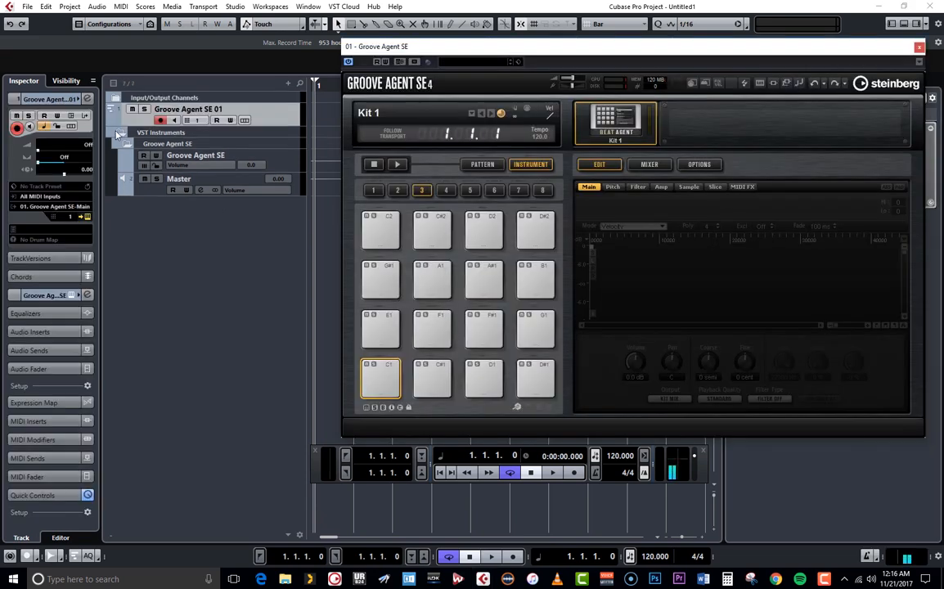
{"action": "left_click", "coordinate": [119, 135]}
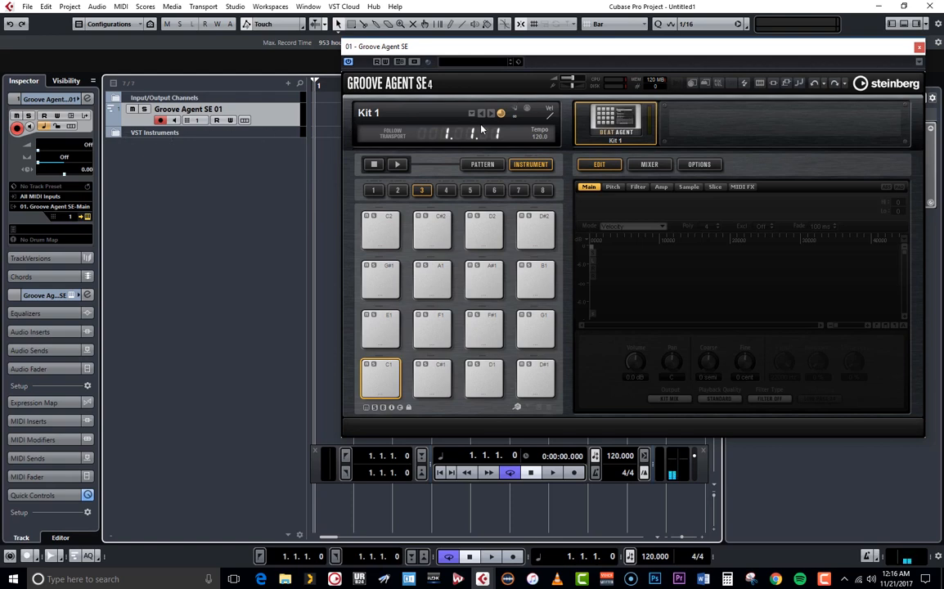
Load the Hip Hop Kit 01 preset into Groove Agent's kit slot and dismiss the preset browser.
{"action": "right_click", "coordinate": [617, 131]}
{"action": "left_click", "coordinate": [648, 133]}
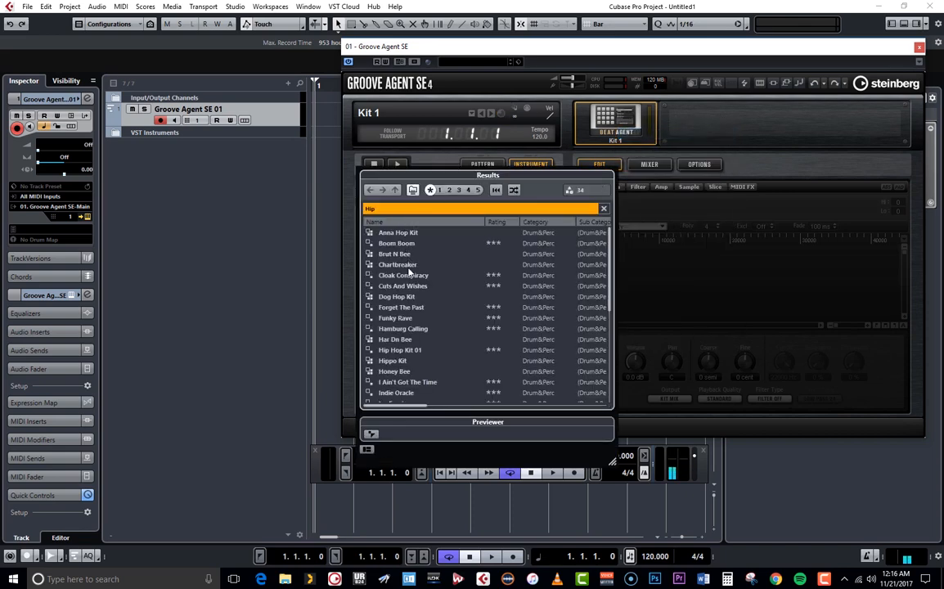
{"action": "left_click", "coordinate": [406, 351]}
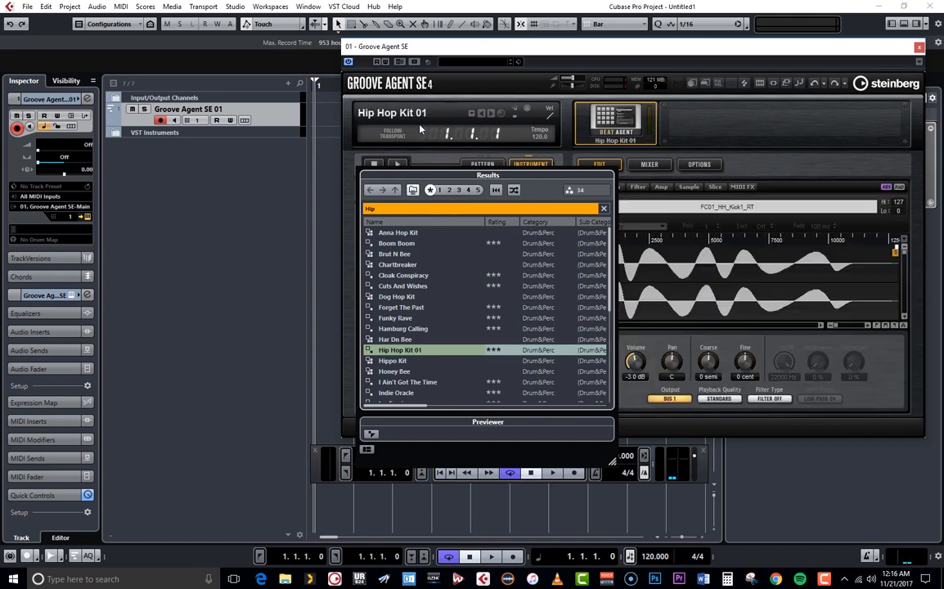
{"action": "left_click", "coordinate": [781, 172]}
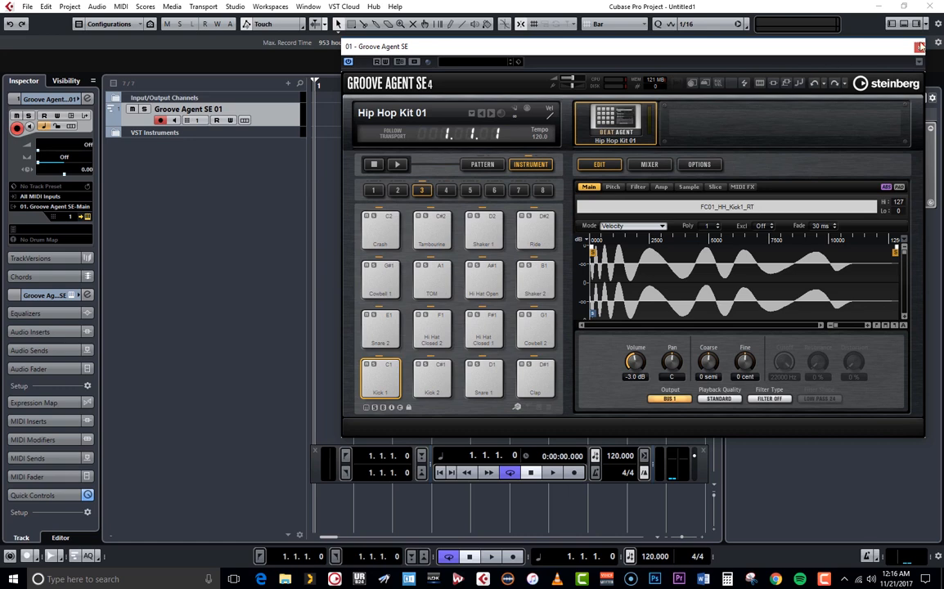
Audition the Kick 1, Kick 2, Snare 1 and both closed hi-hat pads, and close the Groove Agent SE window.
{"action": "left_click", "coordinate": [396, 372]}
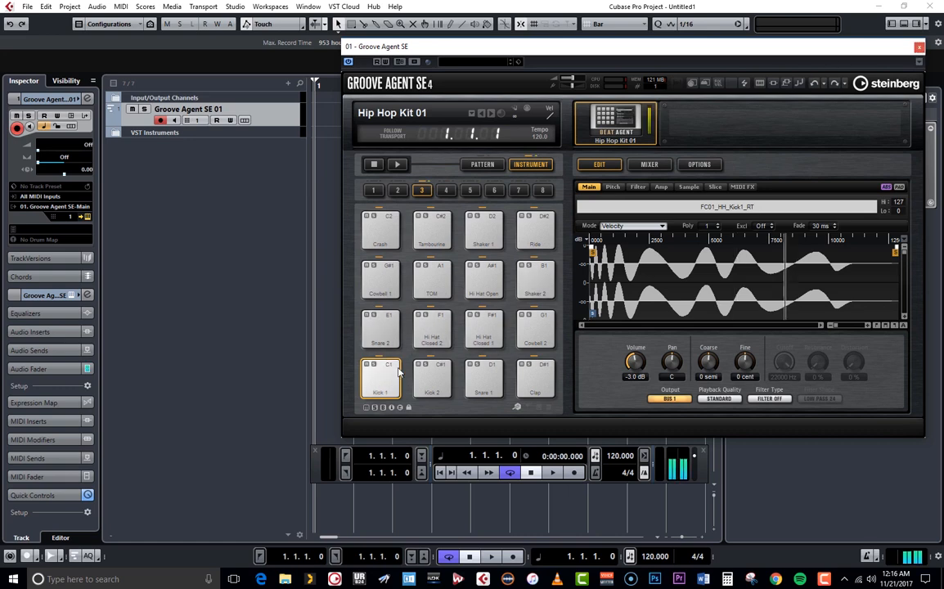
{"action": "left_click", "coordinate": [444, 372]}
{"action": "left_click", "coordinate": [495, 372]}
{"action": "left_click", "coordinate": [492, 324]}
{"action": "left_click", "coordinate": [448, 324]}
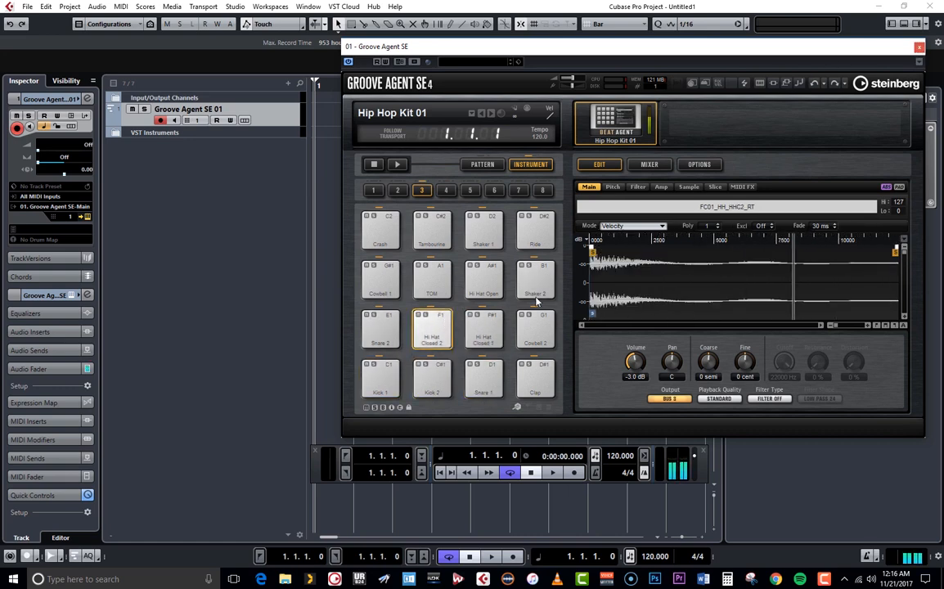
{"action": "left_click", "coordinate": [919, 47]}
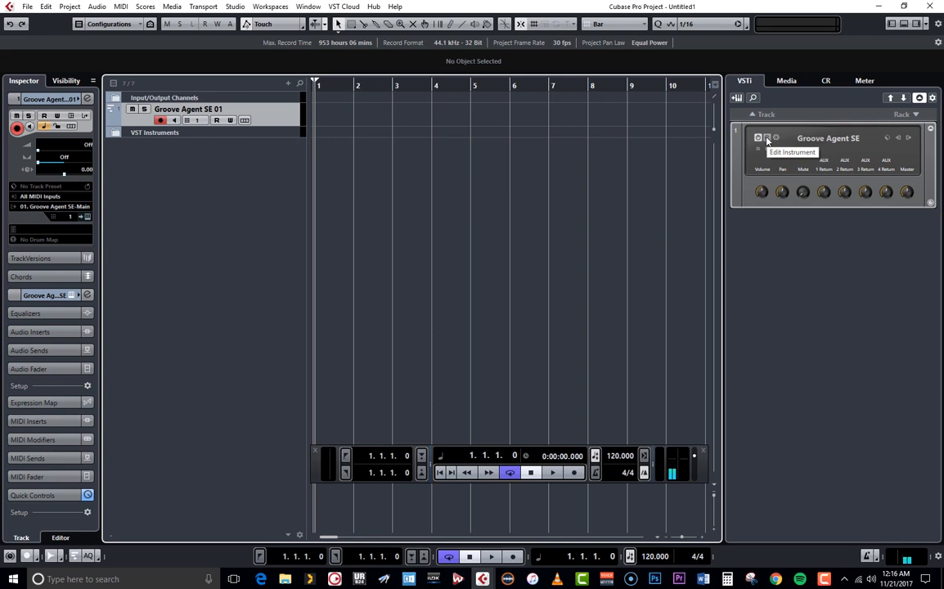
{"action": "left_click", "coordinate": [88, 217]}
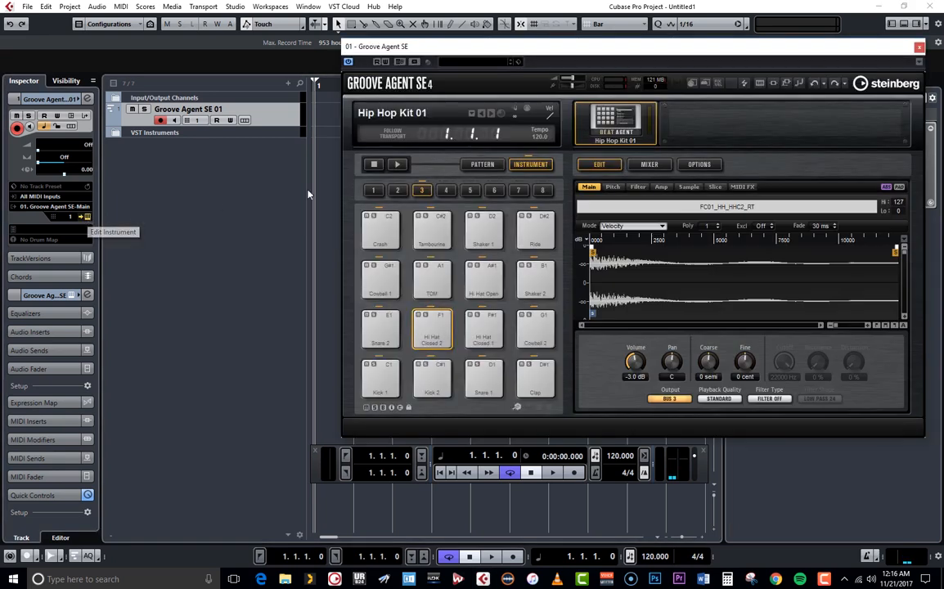
{"action": "left_click", "coordinate": [918, 46]}
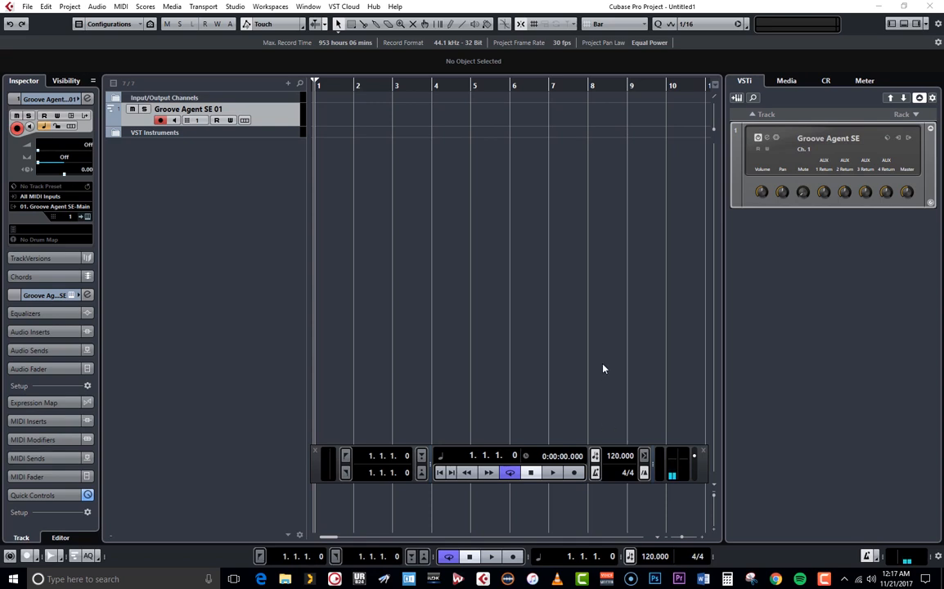
Play the empty project briefly, stop it, and set the project tempo to 90 BPM.
{"action": "key", "text": "space"}
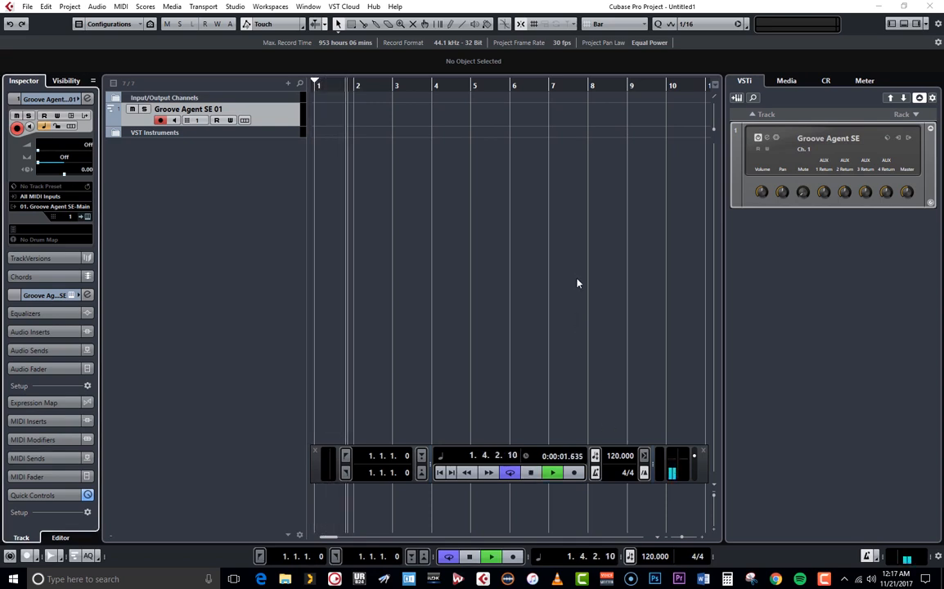
{"action": "key", "text": "space"}
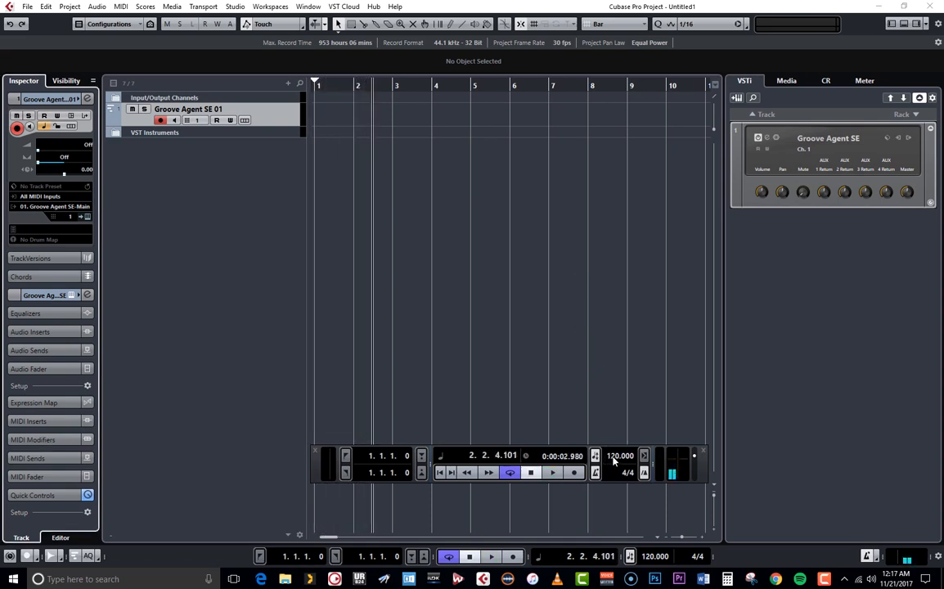
{"action": "double_click", "coordinate": [613, 457]}
{"action": "type", "text": "90"}
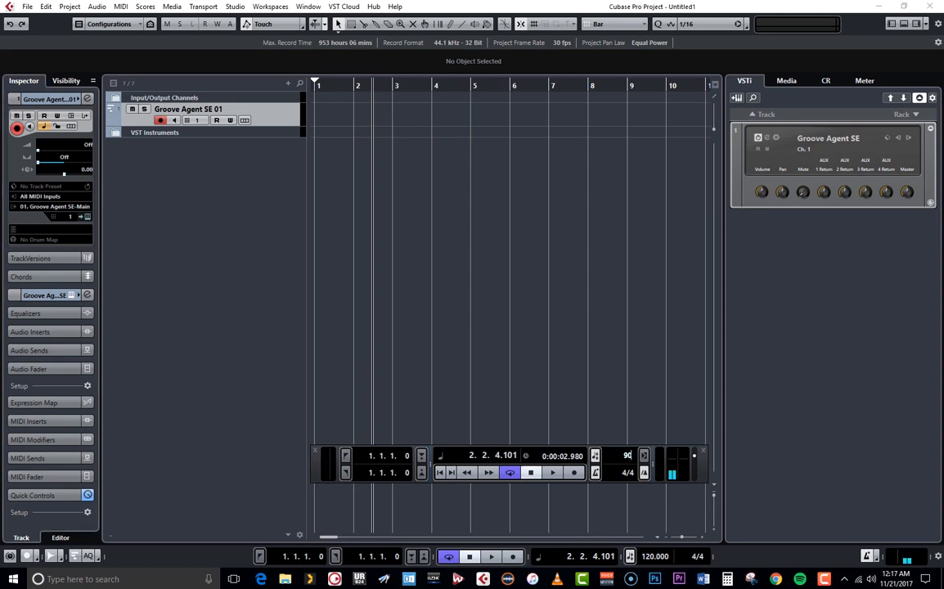
{"action": "key", "text": "Return"}
Hide the instrument rack zone and draw a one-bar MIDI part from bar 1 to bar 2 on the Groove Agent track.
{"action": "left_click_drag", "start_coordinate": [343, 84], "coordinate": [415, 198]}
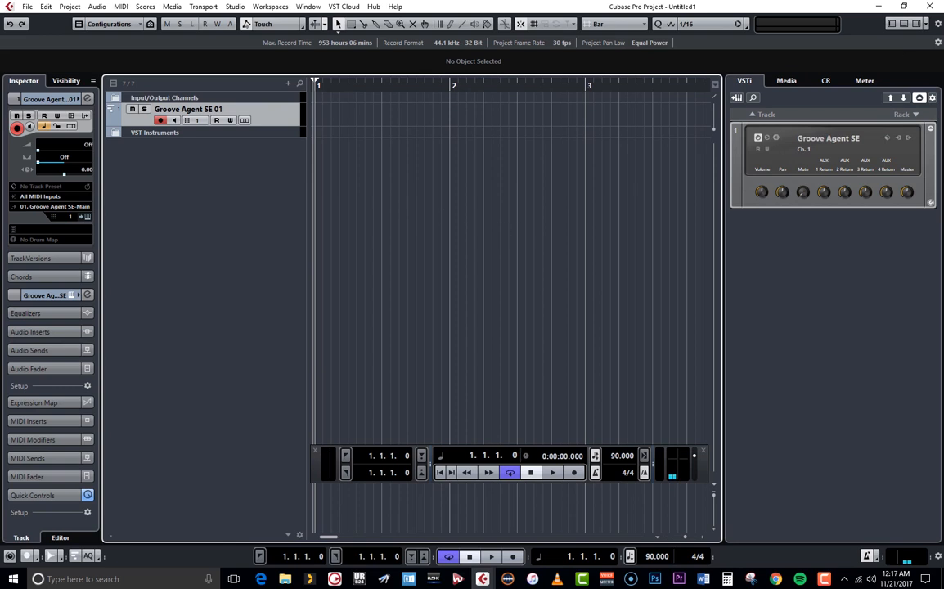
{"action": "left_click", "coordinate": [916, 25]}
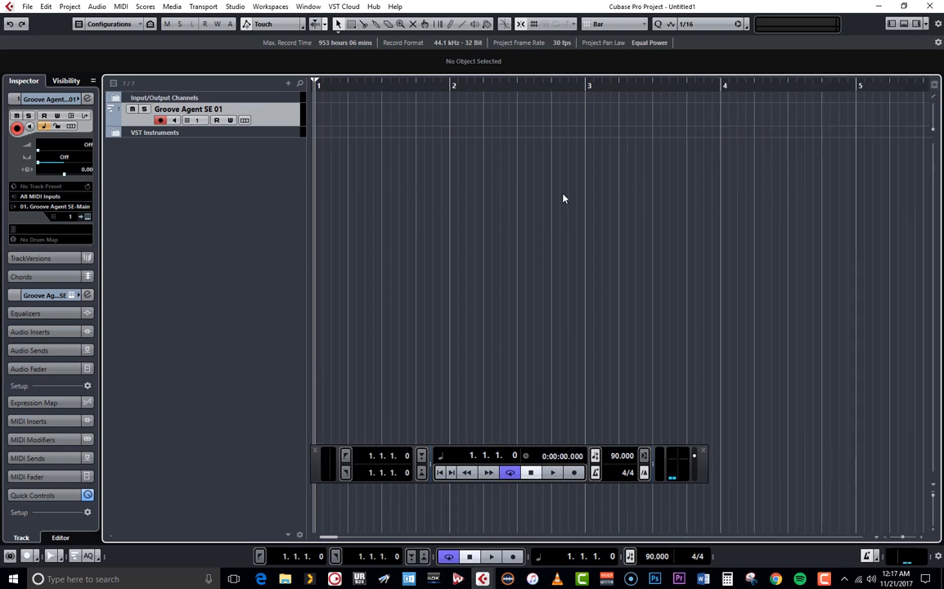
{"action": "left_click", "coordinate": [450, 26]}
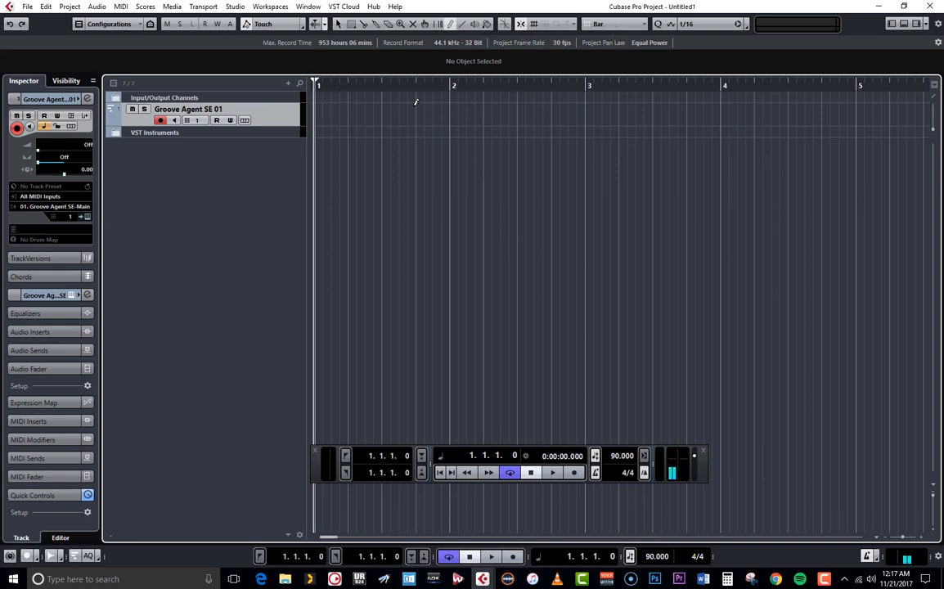
{"action": "left_click_drag", "start_coordinate": [321, 112], "coordinate": [415, 112]}
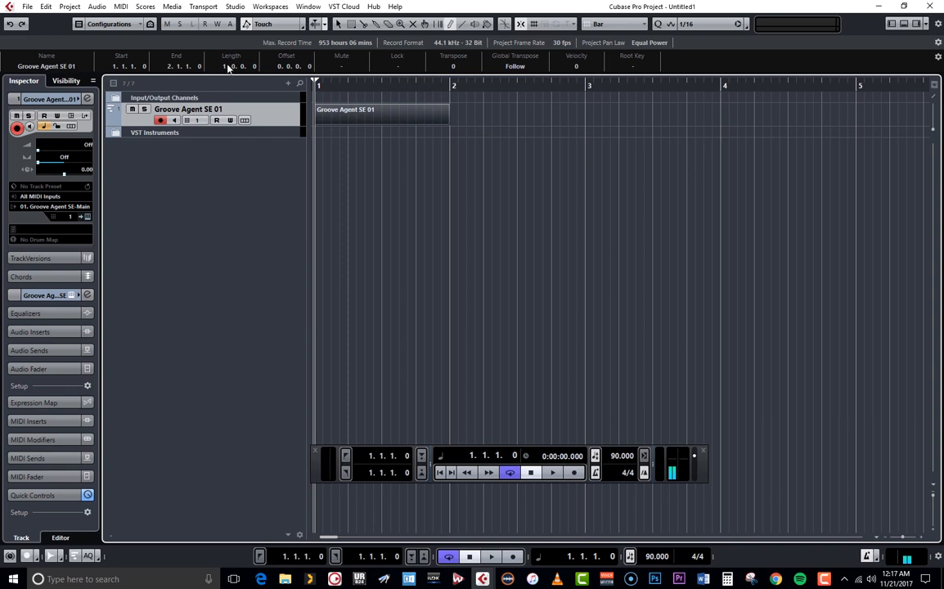
Set the cycle range from bar 1 to bar 2 around the MIDI part and keep cycle mode on.
{"action": "left_click", "coordinate": [339, 27]}
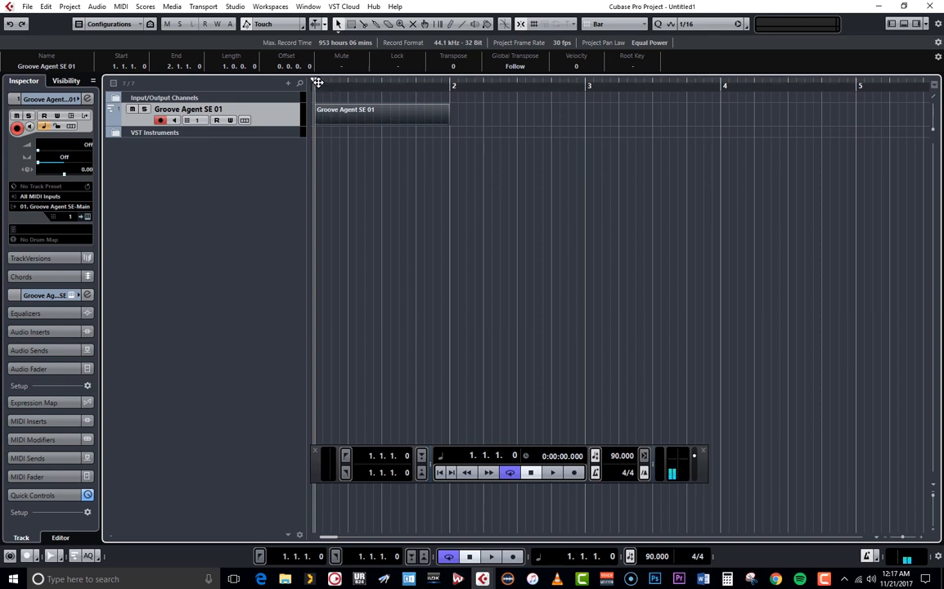
{"action": "left_click_drag", "start_coordinate": [344, 80], "coordinate": [448, 83]}
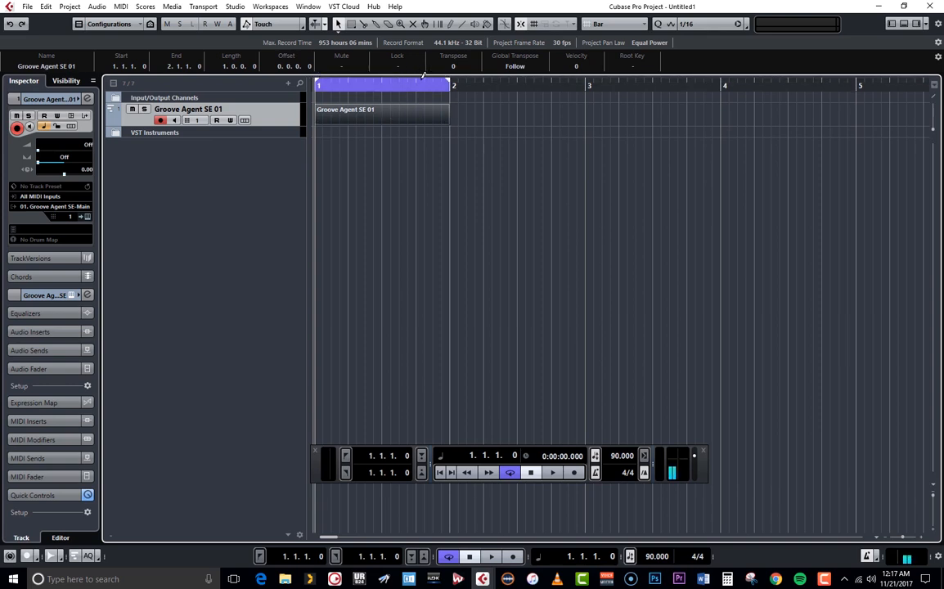
{"action": "left_click", "coordinate": [511, 475]}
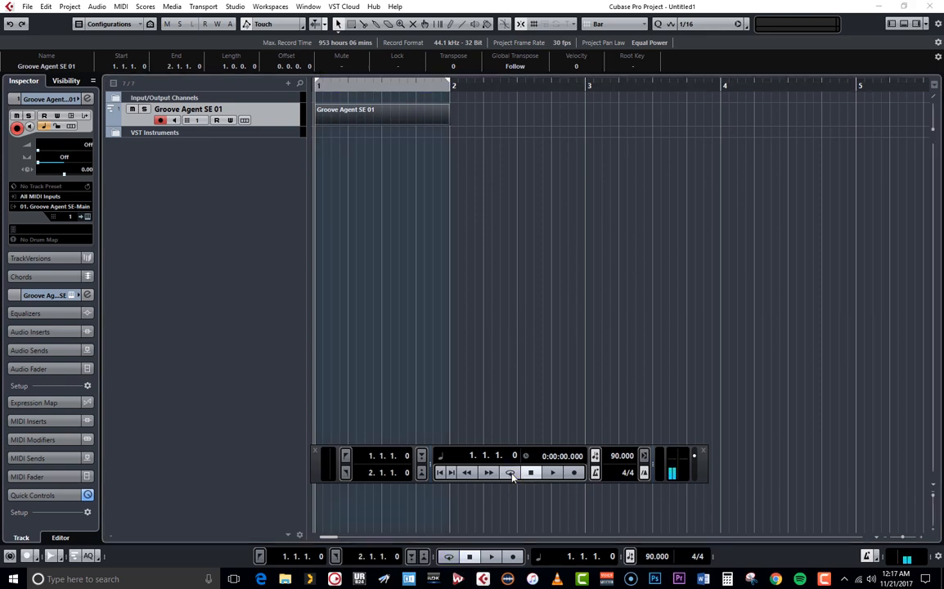
{"action": "left_click", "coordinate": [511, 475]}
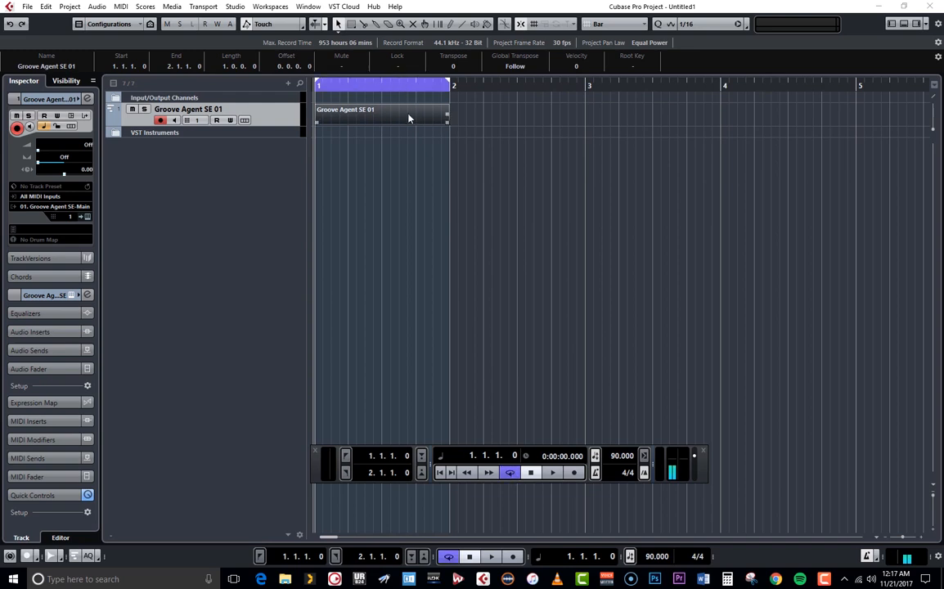
Rename both the Groove Agent SE 01 track and its MIDI part to Drums.
{"action": "double_click", "coordinate": [216, 116]}
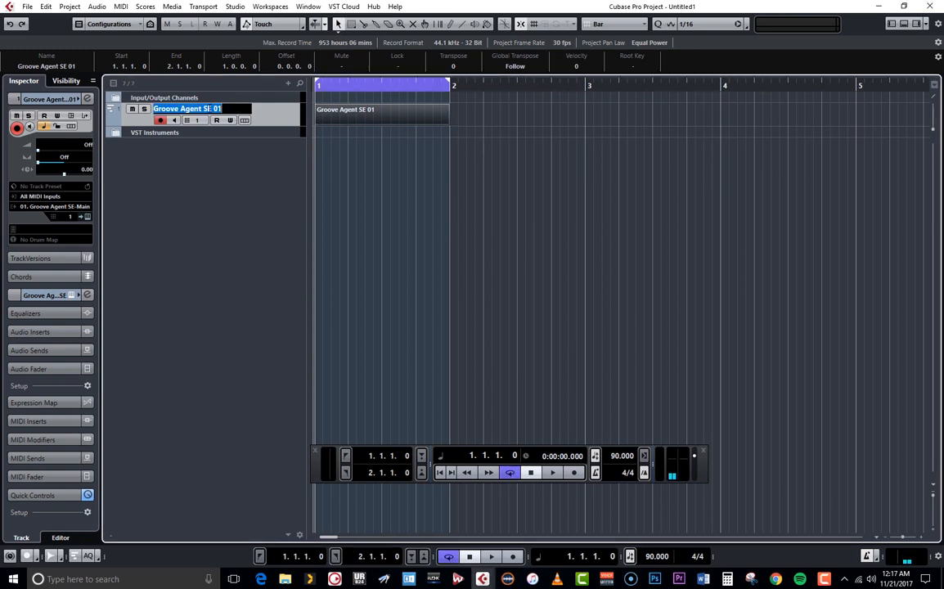
{"action": "type", "text": "Drums"}
{"action": "key", "text": "Return"}
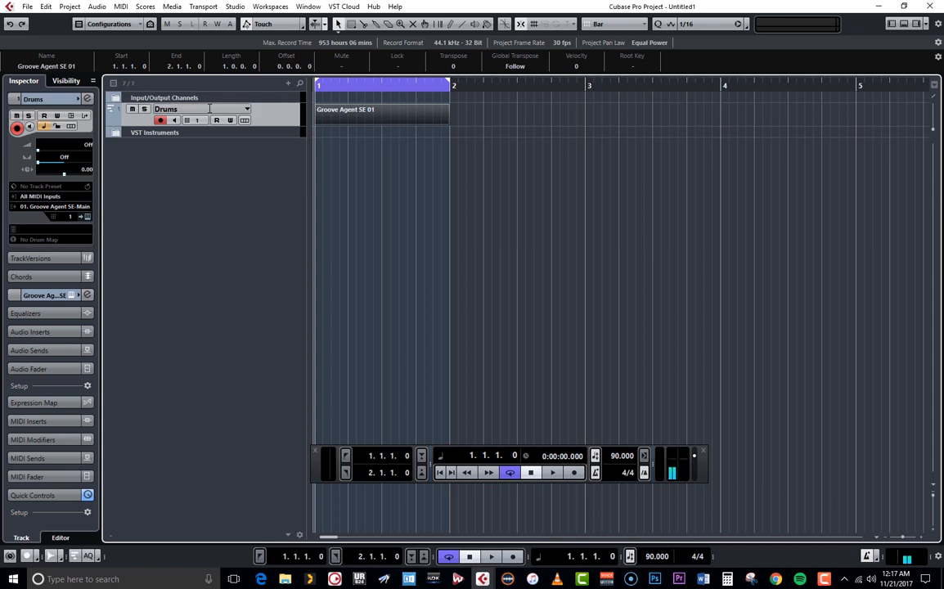
{"action": "left_click", "coordinate": [46, 66]}
{"action": "type", "text": "Drums"}
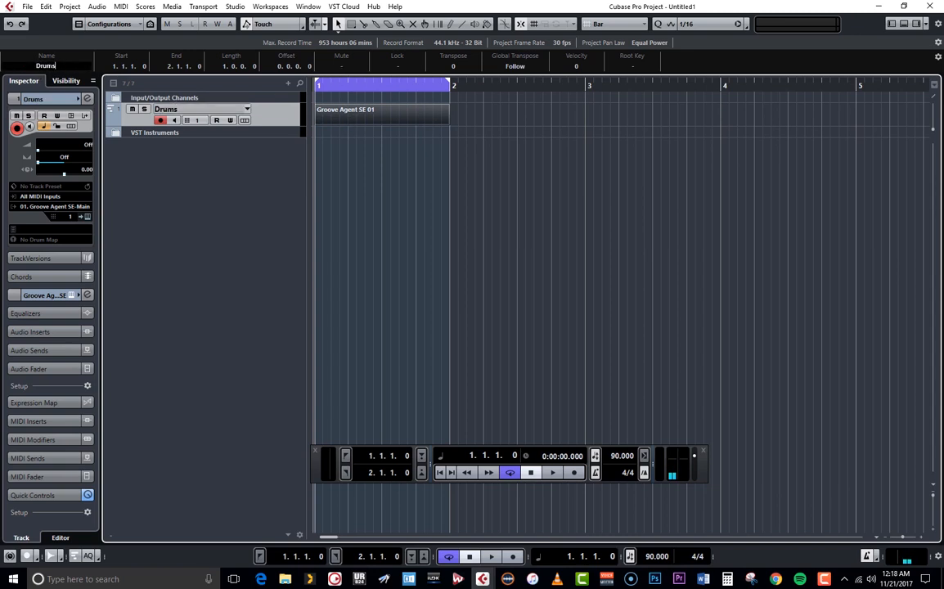
{"action": "key", "text": "Return"}
{"action": "left_click", "coordinate": [417, 199]}
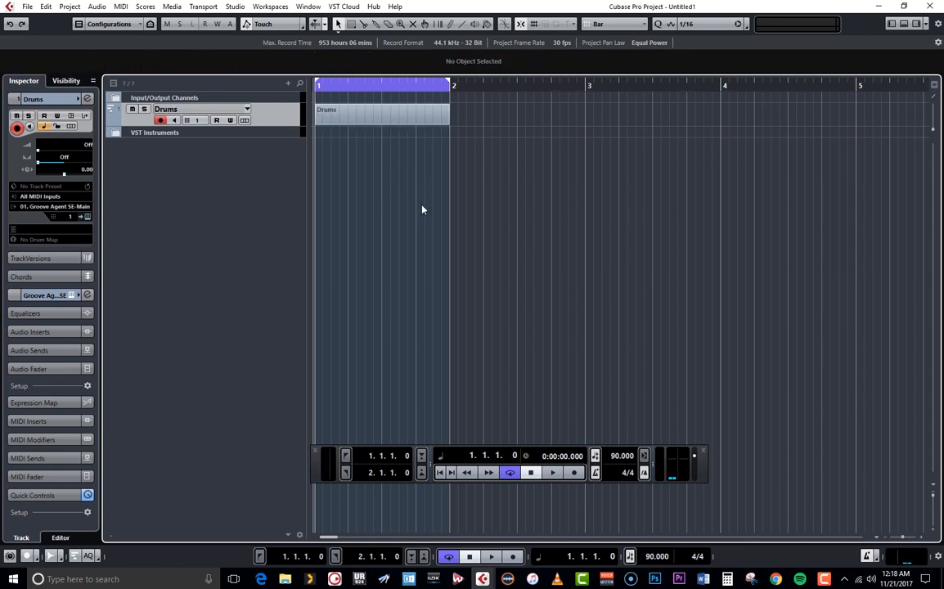
Open the Drums part in the Key Editor and switch the editor to a separate window.
{"action": "double_click", "coordinate": [362, 119]}
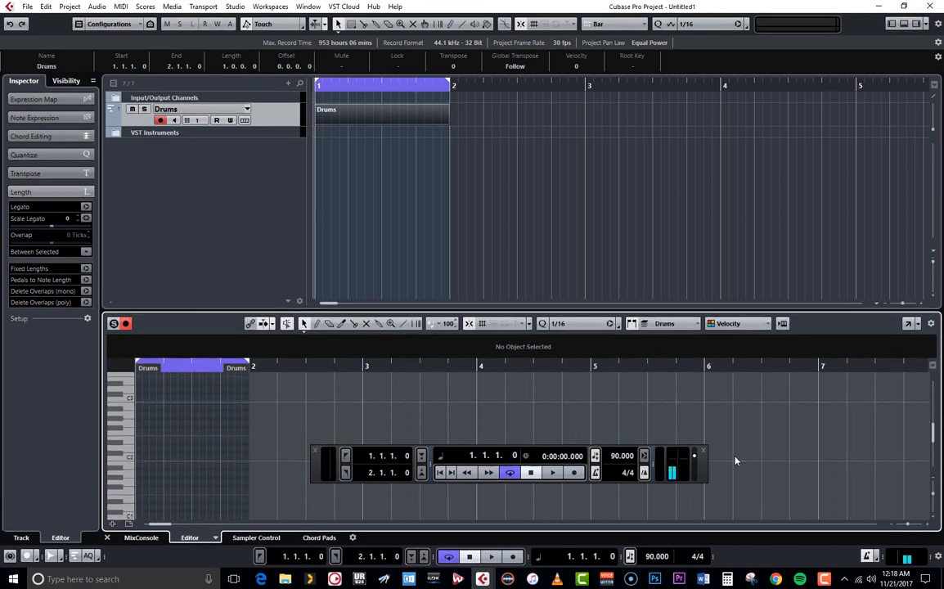
{"action": "left_click_drag", "start_coordinate": [697, 459], "coordinate": [739, 216]}
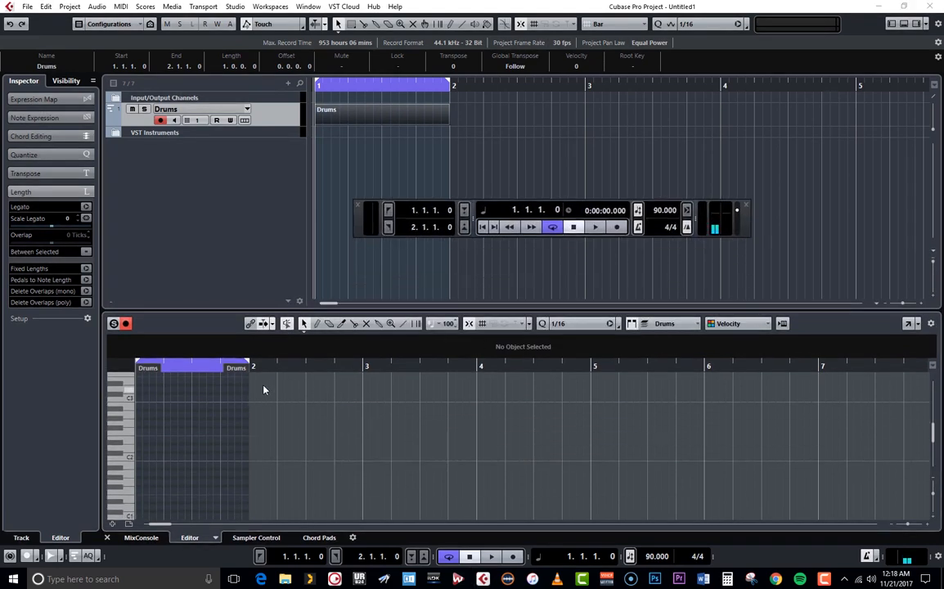
{"action": "left_click_drag", "start_coordinate": [264, 364], "coordinate": [172, 404]}
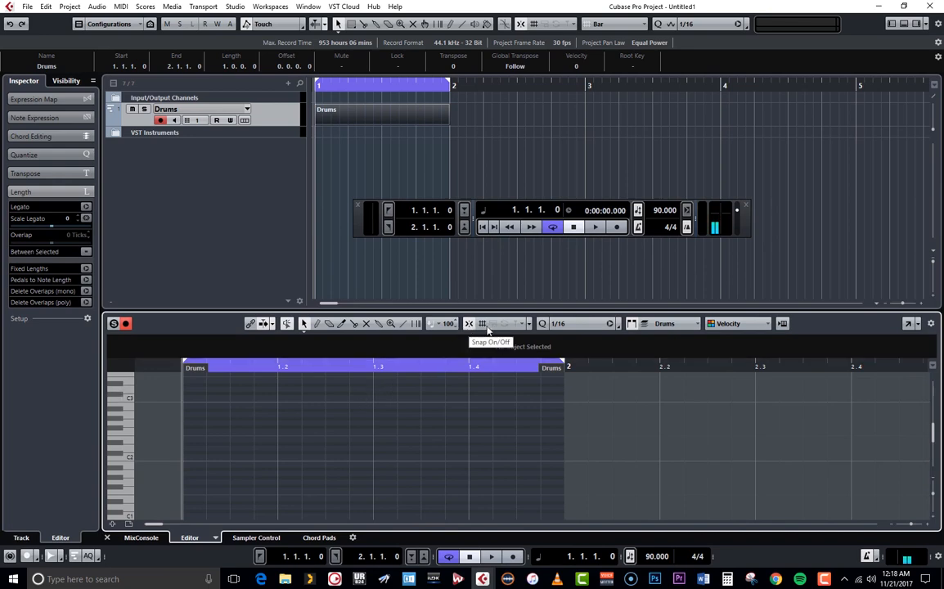
{"action": "left_click", "coordinate": [908, 325]}
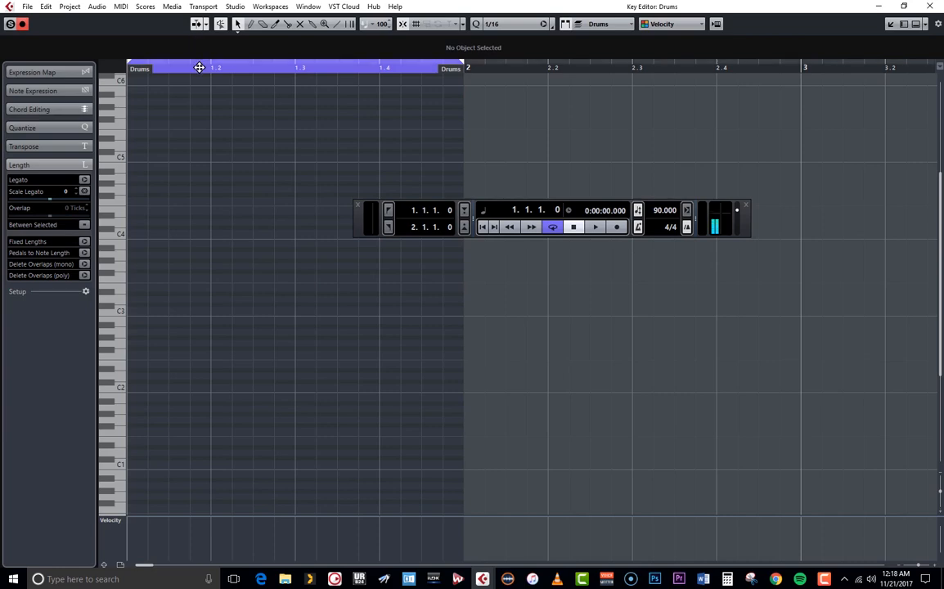
Fit the one-bar Drums part in the Key Editor, return to the project start, and move the transport panel near the C5 to C6 rows.
{"action": "left_click_drag", "start_coordinate": [137, 67], "coordinate": [127, 81]}
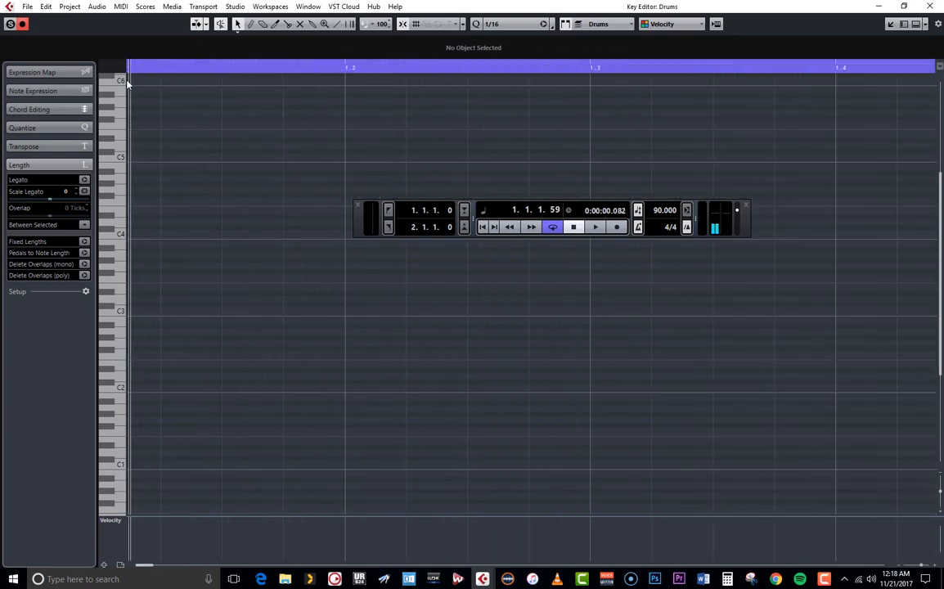
{"action": "key", "text": "g"}
{"action": "key", "text": "period"}
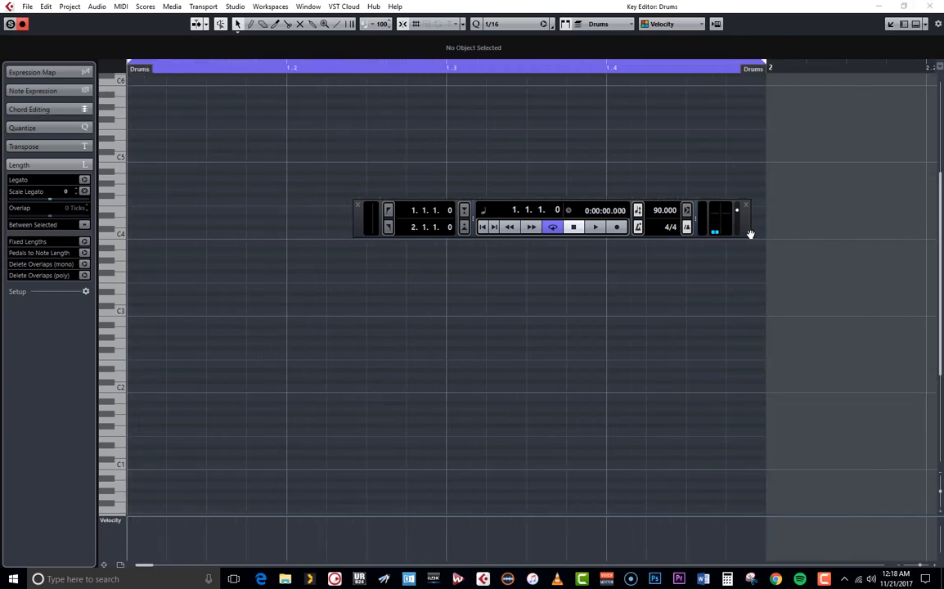
{"action": "left_click_drag", "start_coordinate": [749, 235], "coordinate": [570, 130]}
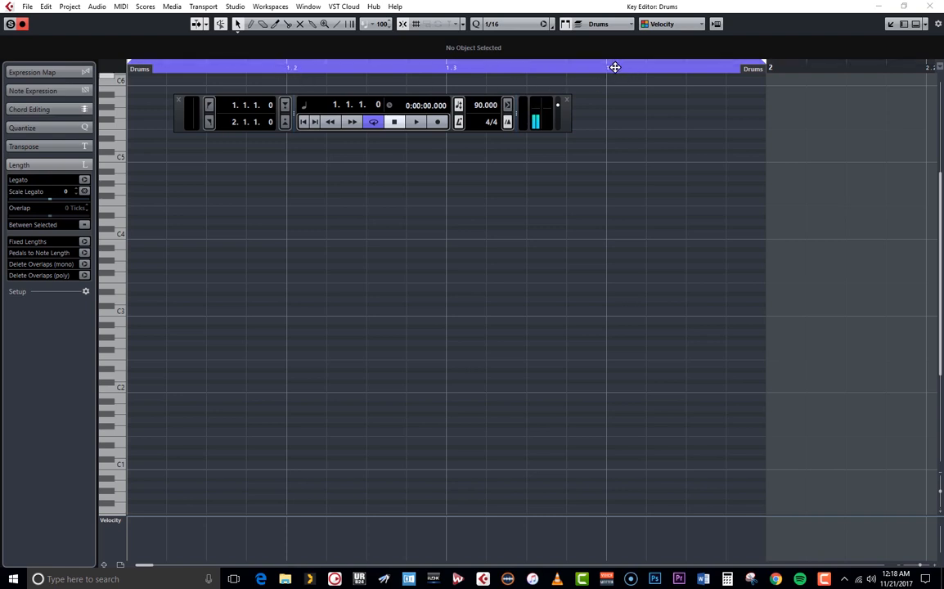
Draw sixteenth-length D1 snare notes on beats 2 and 4, play them back, and return to the project start.
{"action": "left_click", "coordinate": [250, 25]}
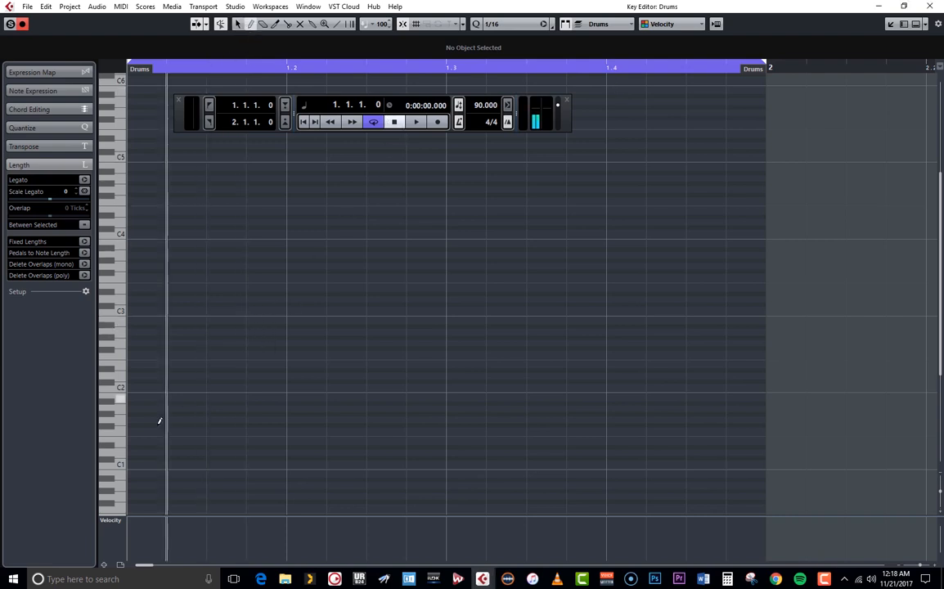
{"action": "left_click", "coordinate": [121, 468]}
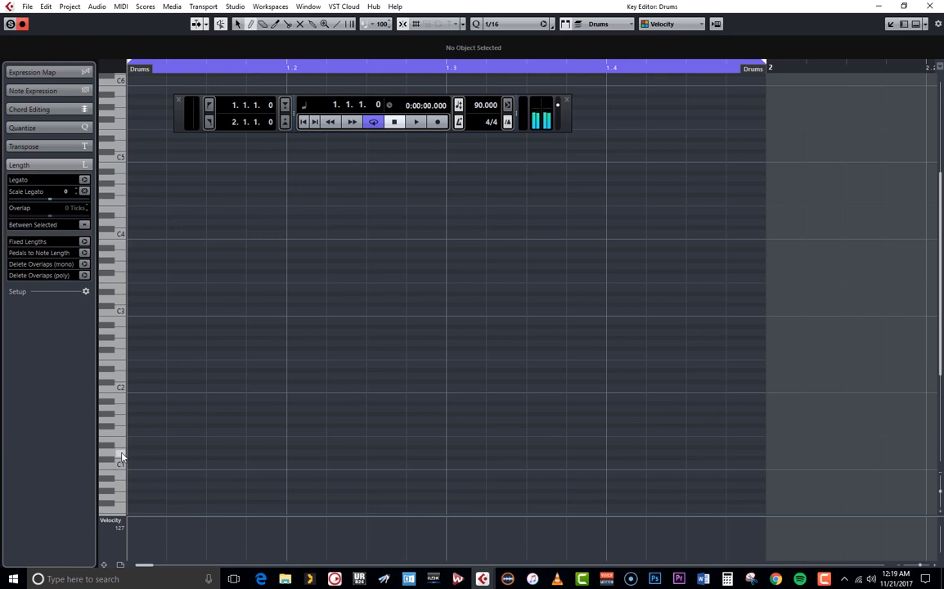
{"action": "left_click", "coordinate": [299, 450]}
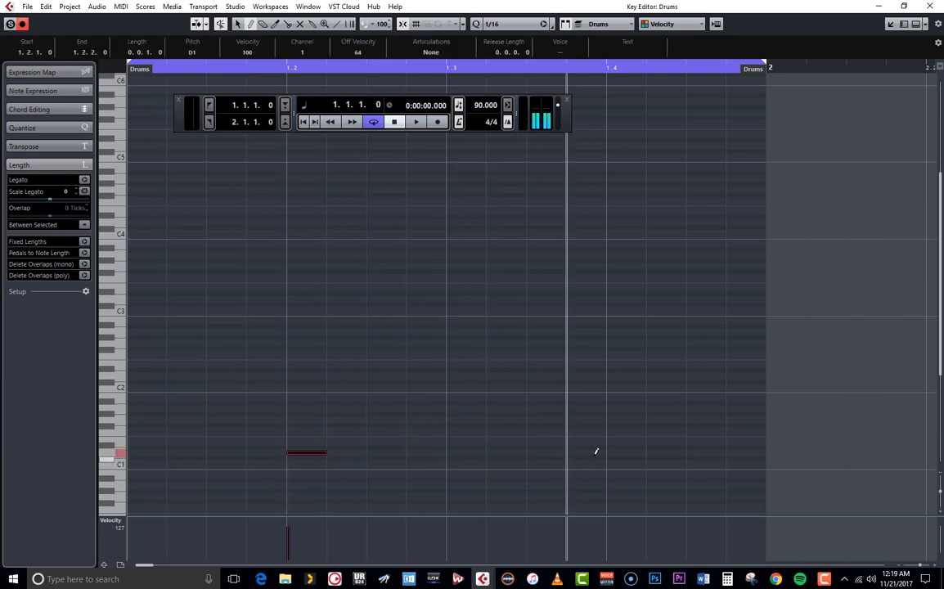
{"action": "left_click", "coordinate": [619, 450]}
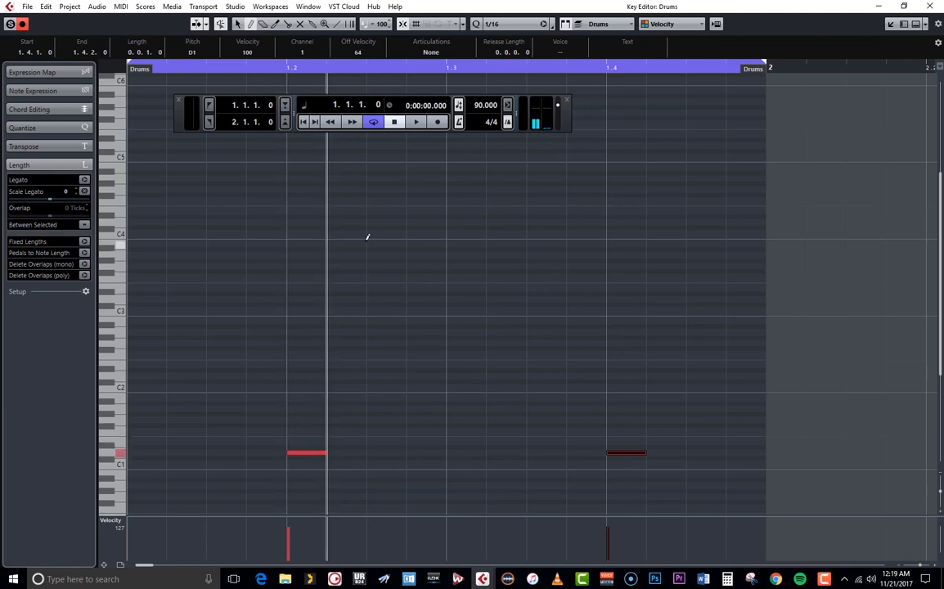
{"action": "key", "text": "space"}
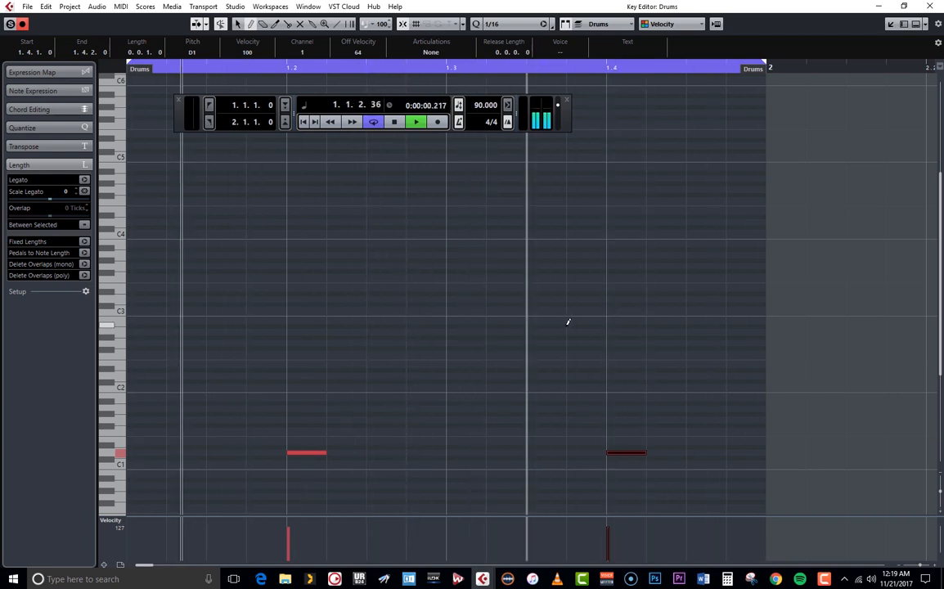
{"action": "key", "text": "space"}
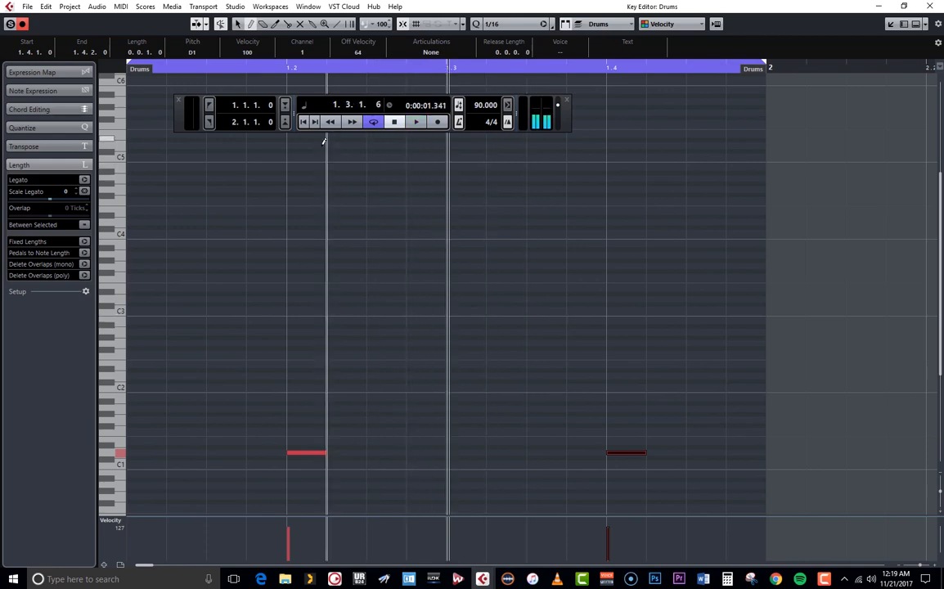
{"action": "left_click", "coordinate": [303, 122]}
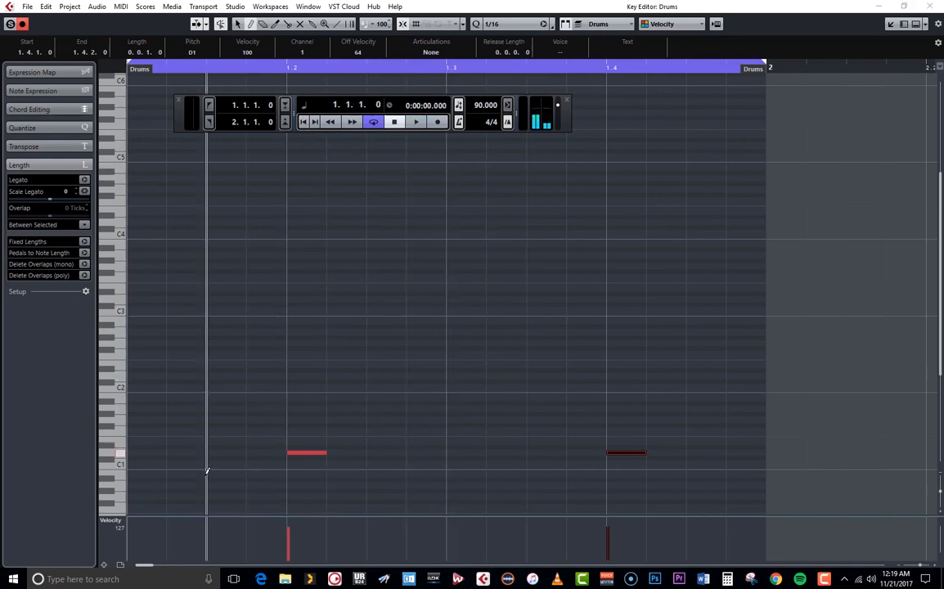
Draw sixteenth-length C1 bass drum notes on beats 1 and 3 and play the pattern back.
{"action": "left_click", "coordinate": [137, 463]}
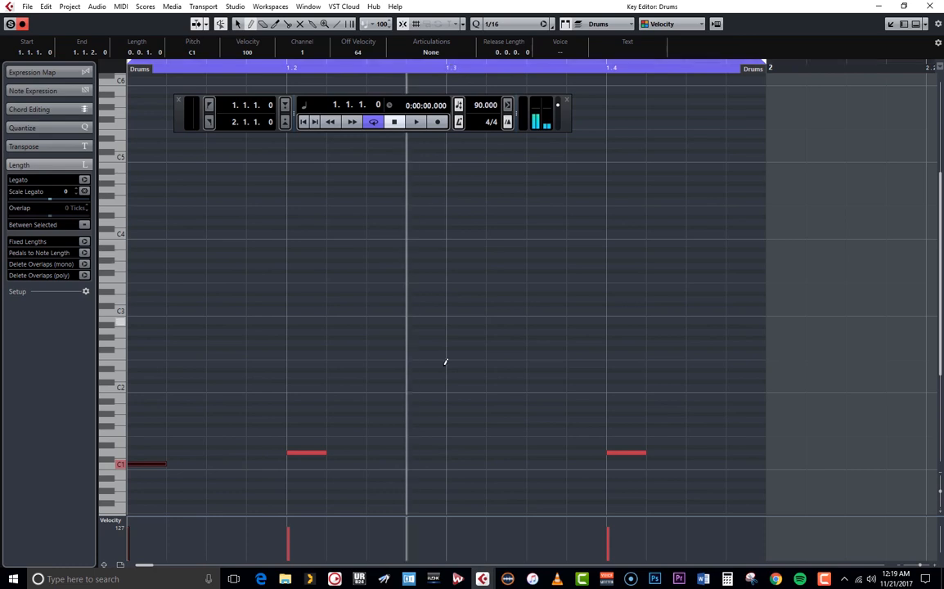
{"action": "left_click", "coordinate": [453, 463]}
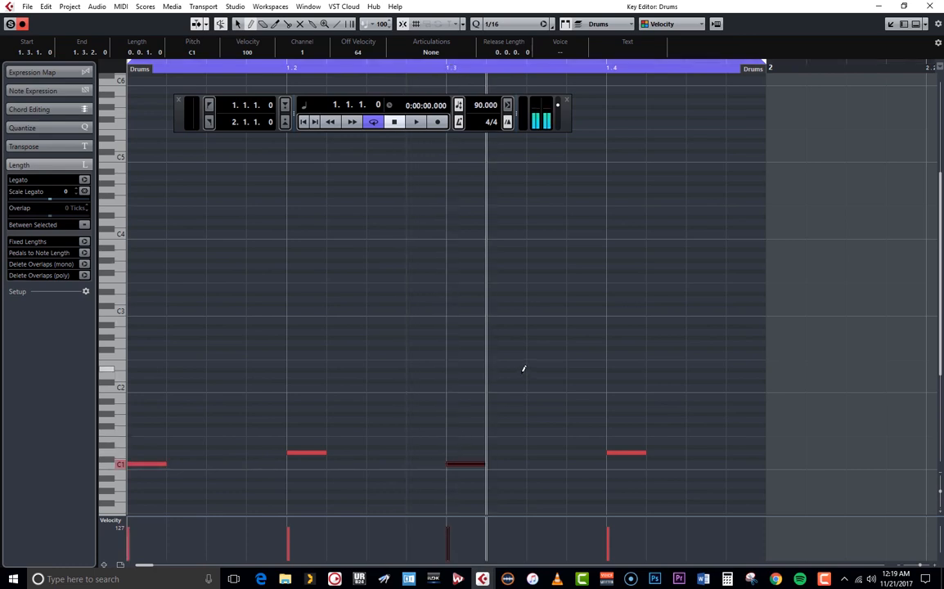
{"action": "key", "text": "space"}
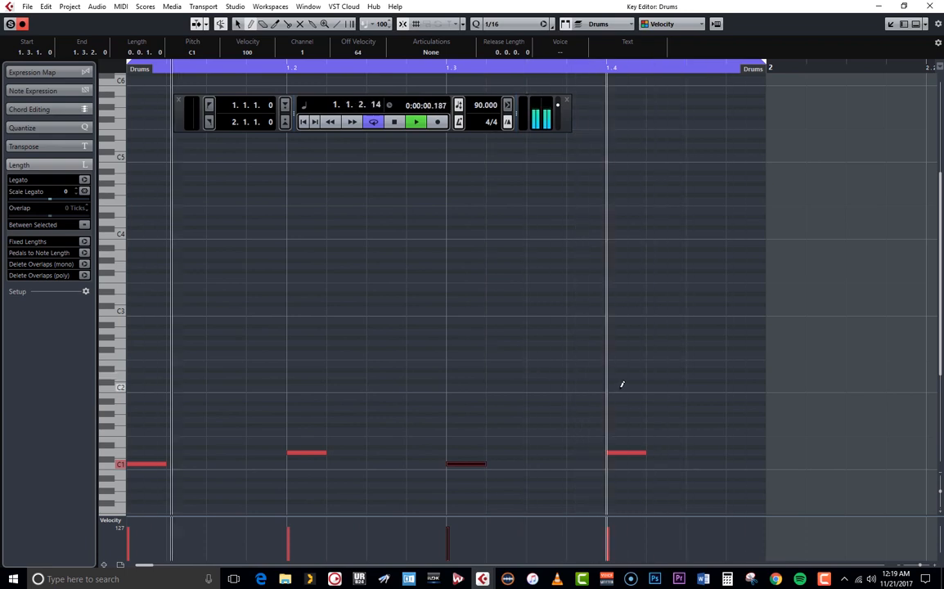
{"action": "key", "text": "space"}
Add C1 bass drum notes at 1.3.3, 1.4.2 and 1.4.4, and return to the project start.
{"action": "left_click", "coordinate": [550, 463]}
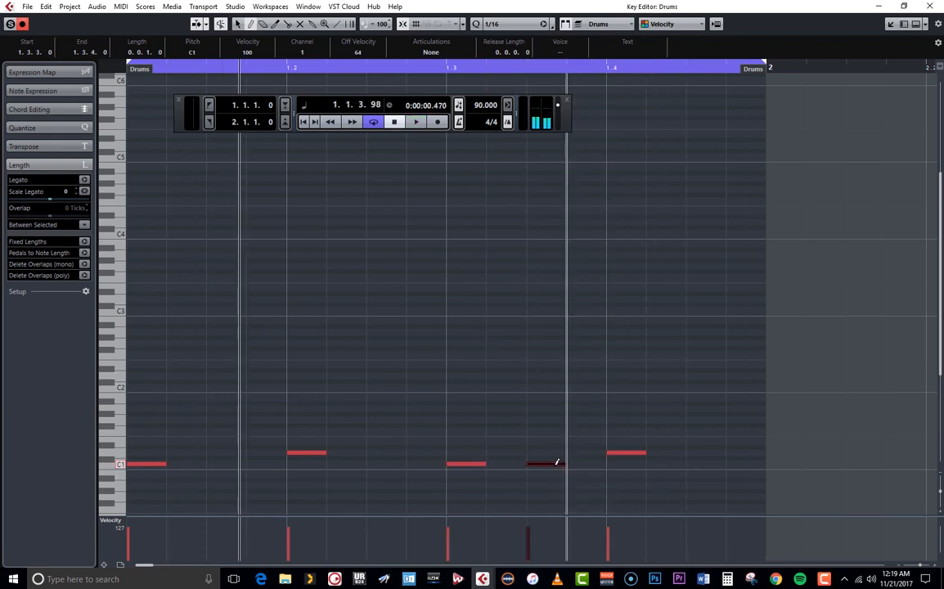
{"action": "left_click", "coordinate": [669, 463]}
{"action": "left_click", "coordinate": [740, 463]}
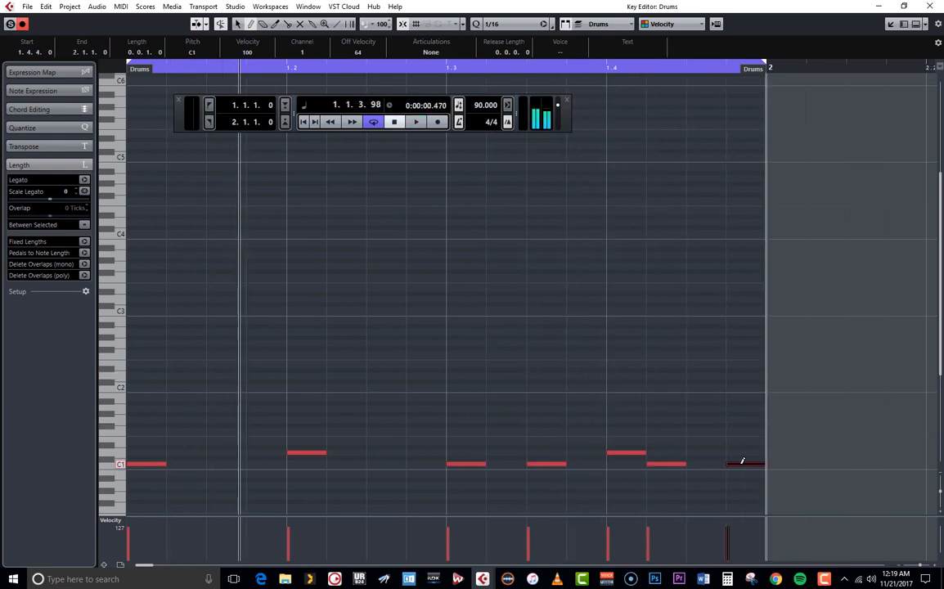
{"action": "key", "text": "Home"}
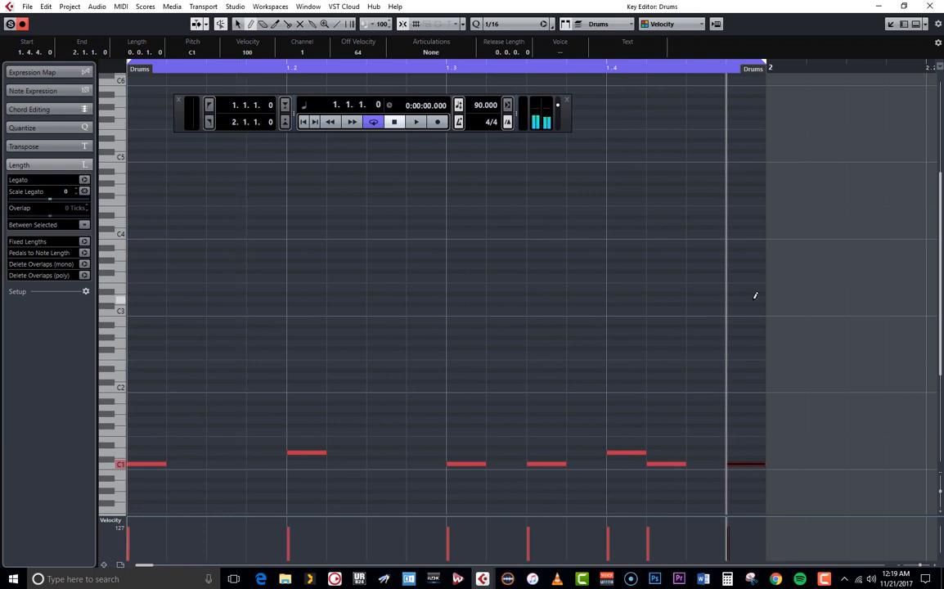
Play the kick and snare pattern, turn the metronome click off, and return to the project start.
{"action": "key", "text": "space"}
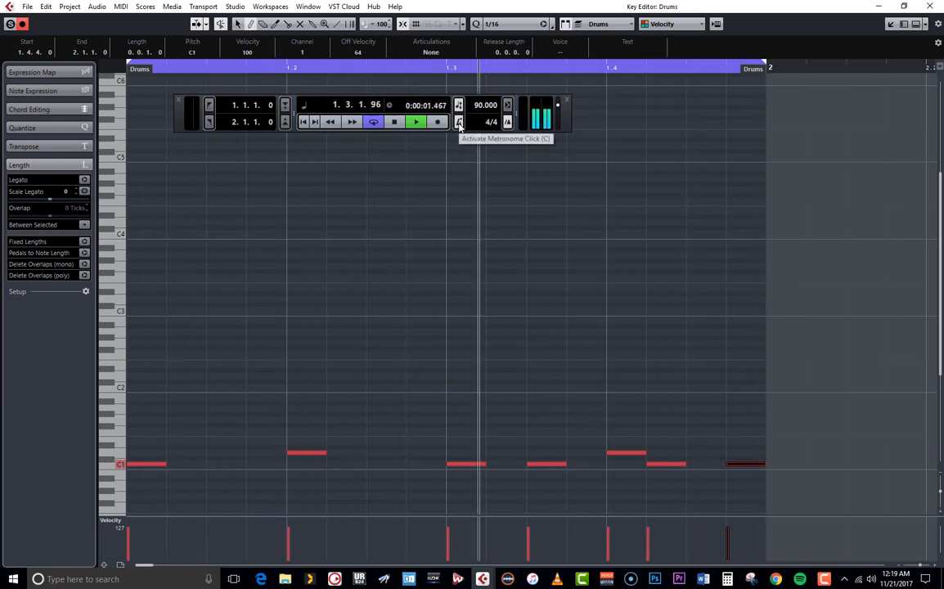
{"action": "key", "text": "space"}
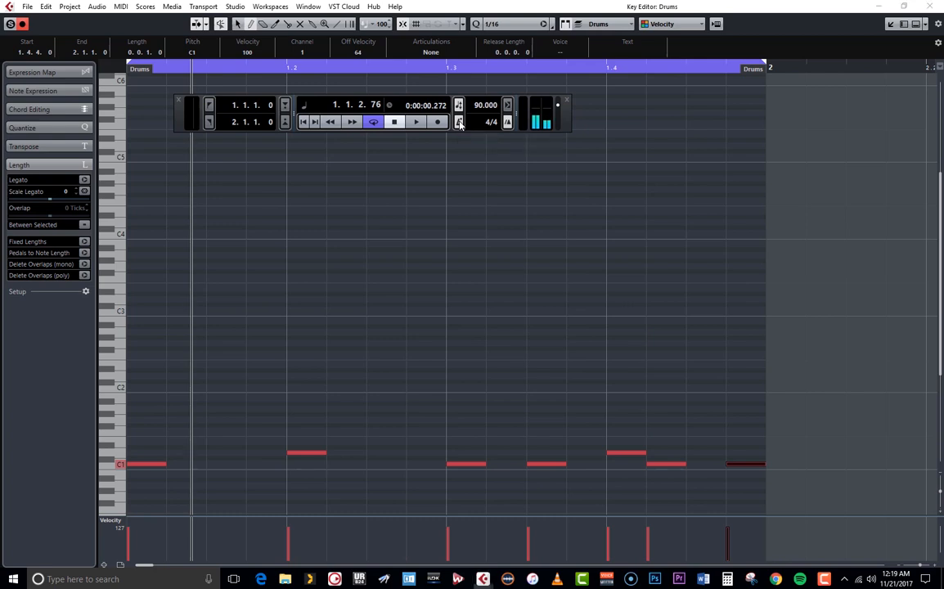
{"action": "left_click", "coordinate": [460, 123]}
{"action": "key", "text": "period"}
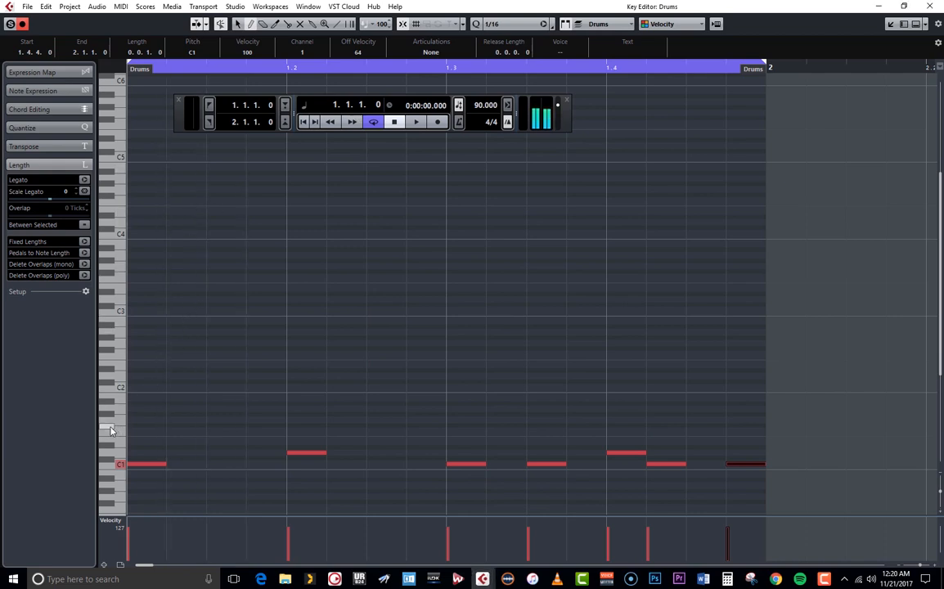
Draw five consecutive sixteenth-length closed hi-hat notes on F#1 from 1.1.1 through 1.2.1.
{"action": "left_click_drag", "start_coordinate": [138, 421], "coordinate": [238, 420]}
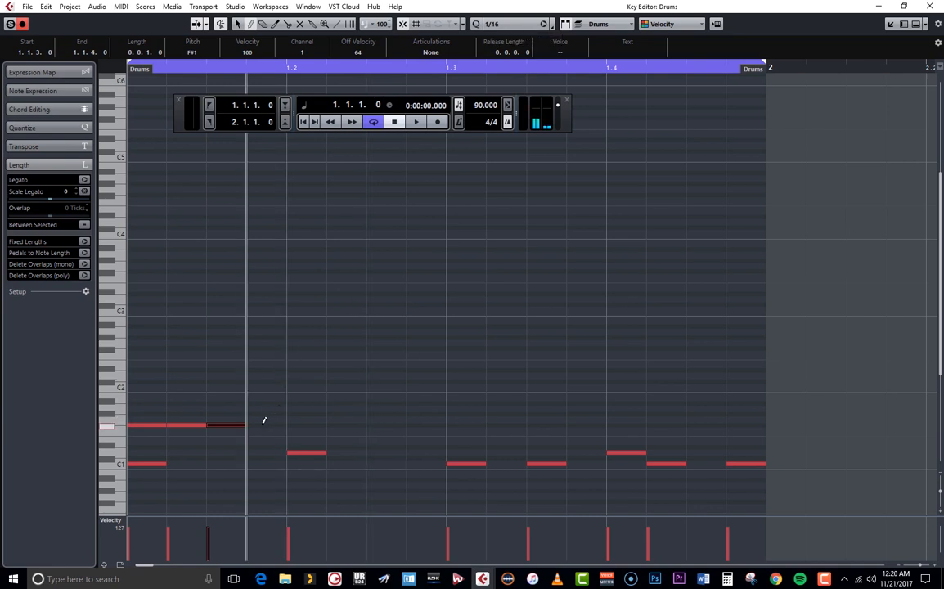
{"action": "left_click_drag", "start_coordinate": [263, 424], "coordinate": [297, 423]}
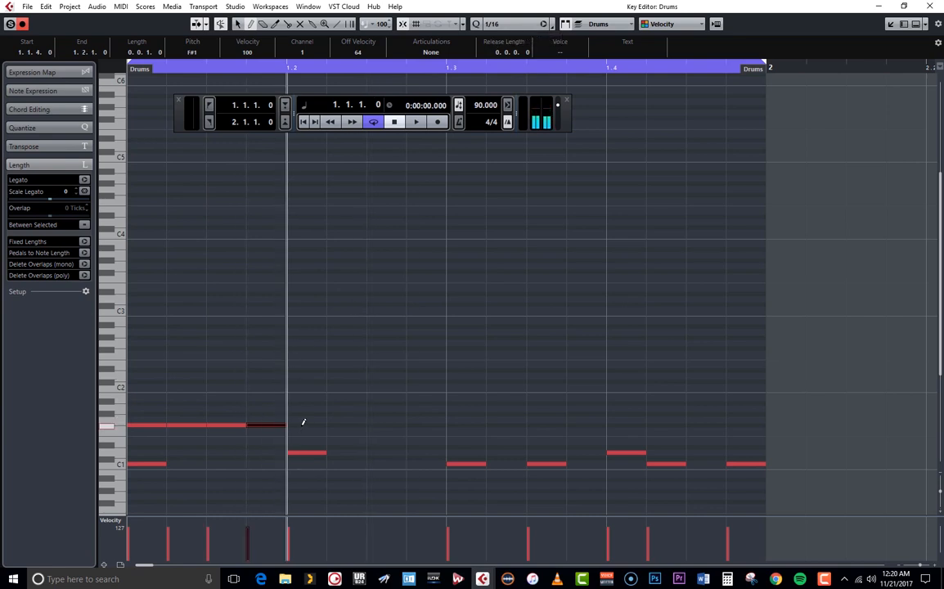
{"action": "left_click", "coordinate": [302, 423]}
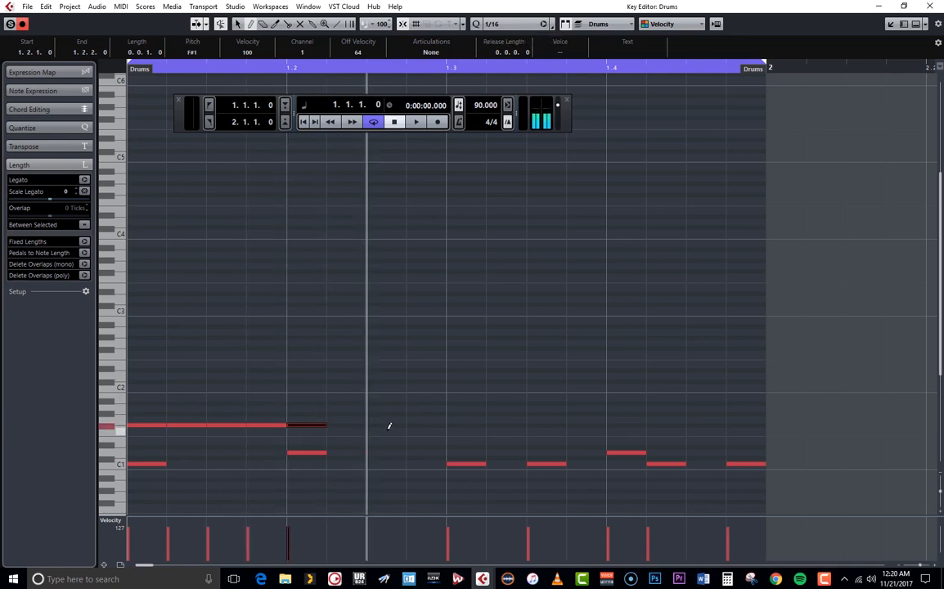
Open the Drums part in the Drum Editor and move the transport panel down to the Chinese Cymbal and Ride Bell rows.
{"action": "left_click", "coordinate": [121, 7]}
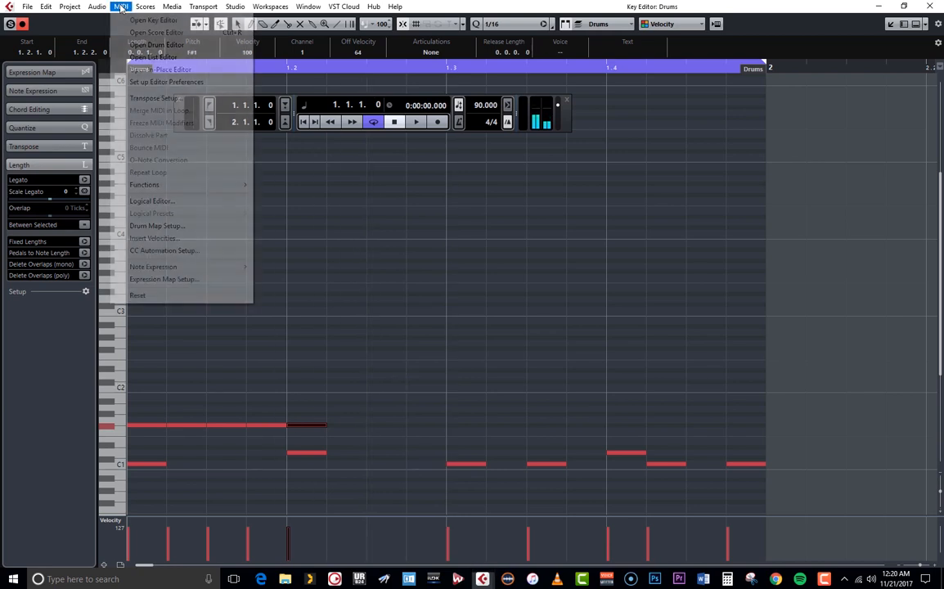
{"action": "left_click", "coordinate": [157, 45]}
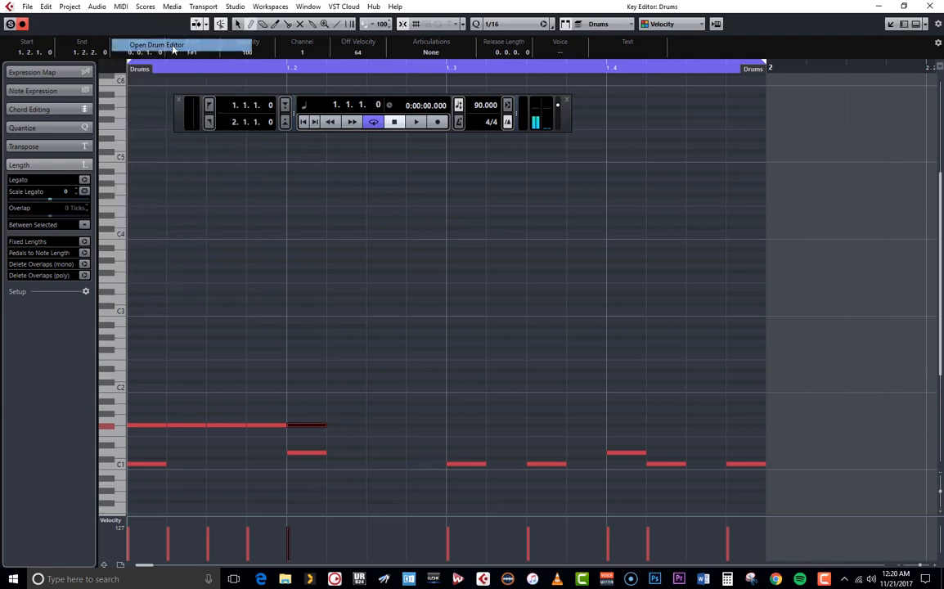
{"action": "left_click_drag", "start_coordinate": [567, 116], "coordinate": [656, 388]}
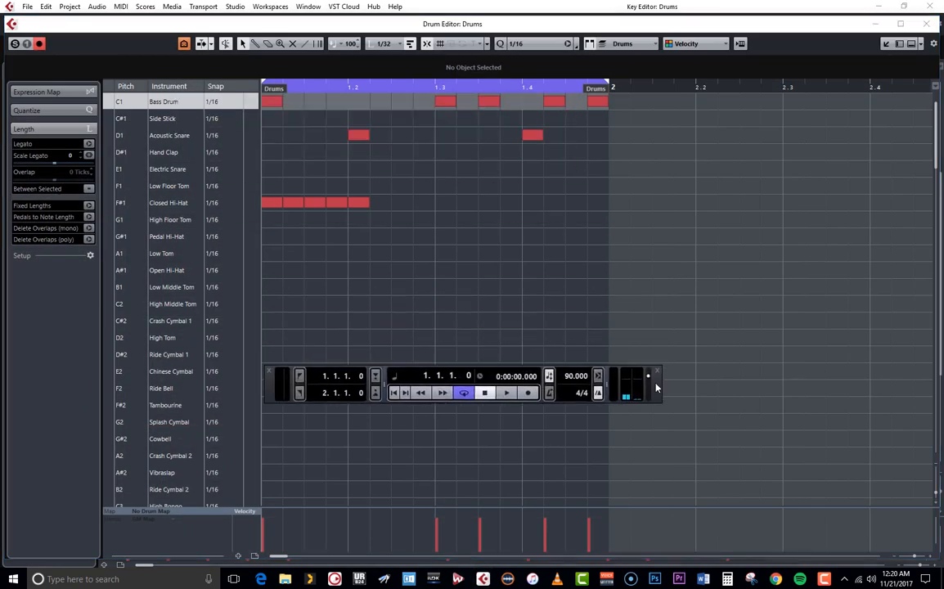
Turn the note length display off to show diamond-shaped notes, and turn it back on.
{"action": "left_click", "coordinate": [411, 45]}
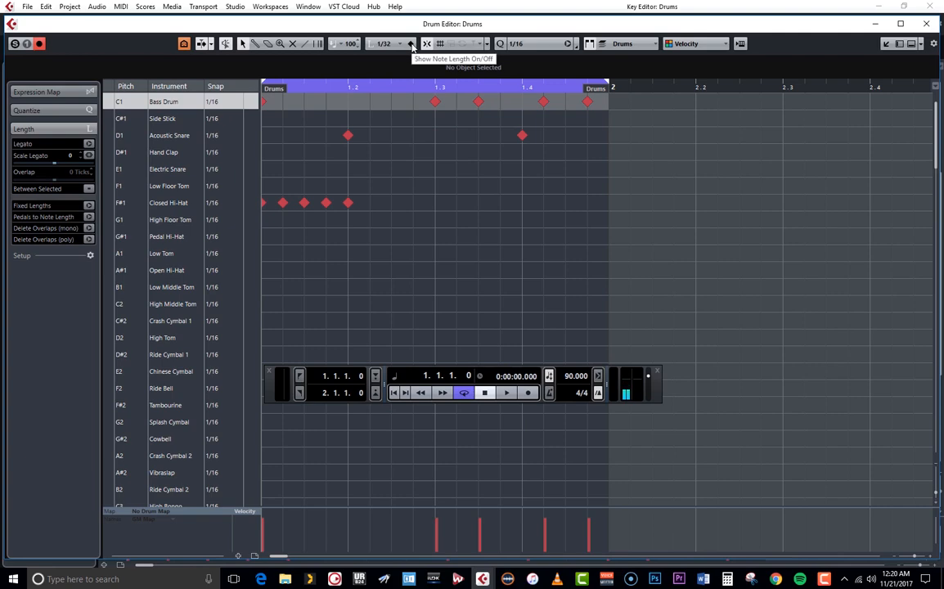
{"action": "left_click", "coordinate": [410, 45]}
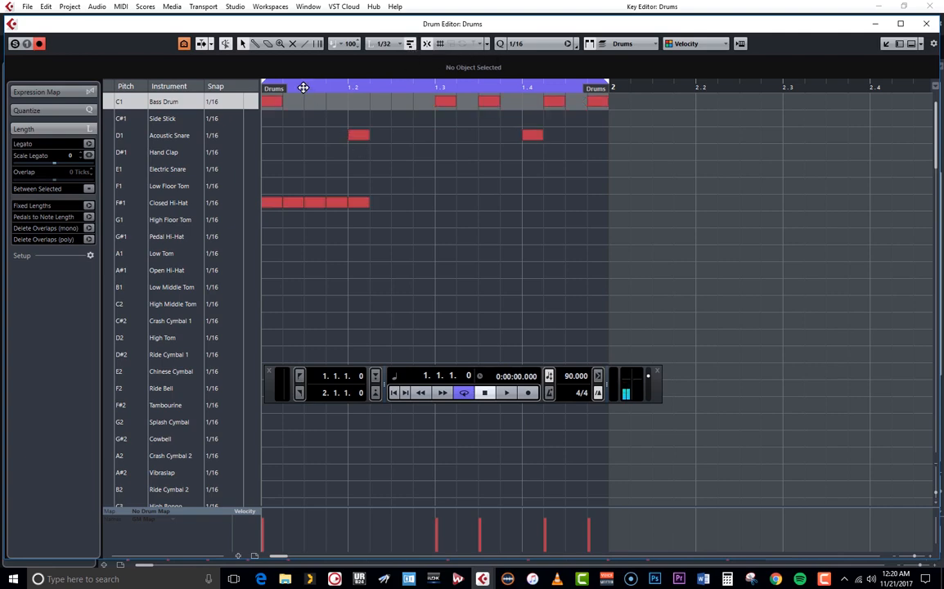
{"action": "left_click_drag", "start_coordinate": [303, 88], "coordinate": [255, 94]}
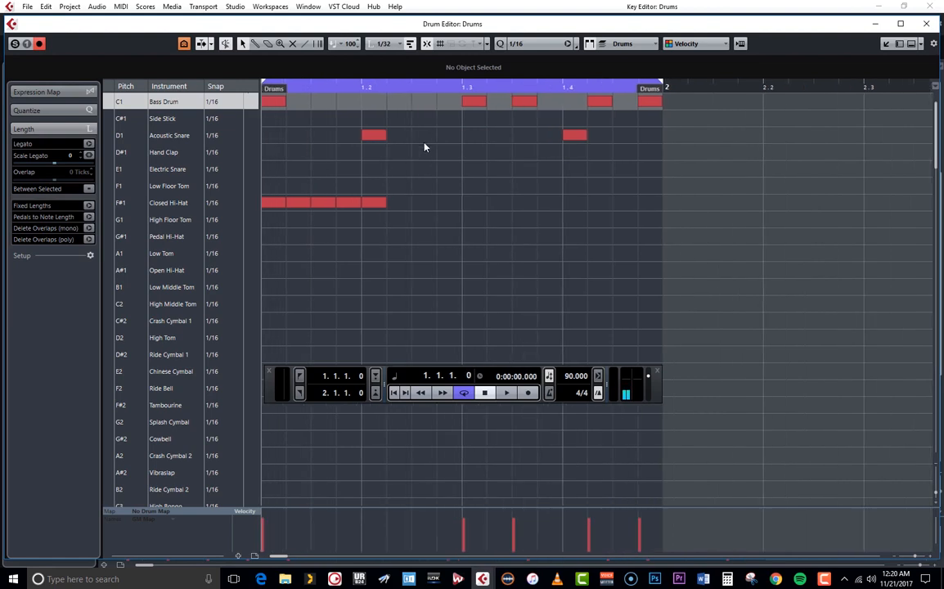
Try drawing 1/32-length closed hi-hat notes from 1.2.2 to 1.4.3, set the insert length to 1/16, and erase those notes.
{"action": "left_click", "coordinate": [254, 44]}
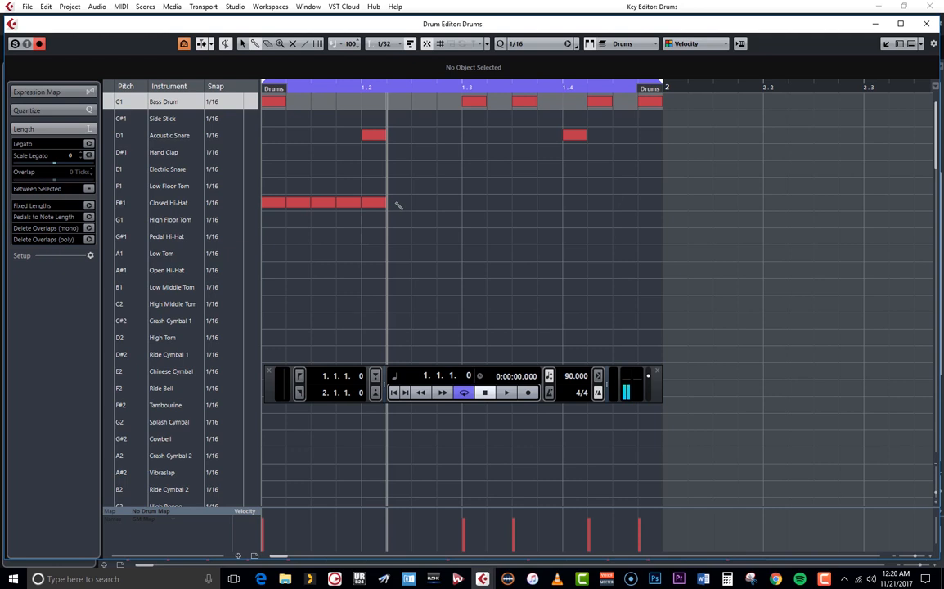
{"action": "left_click_drag", "start_coordinate": [398, 205], "coordinate": [632, 213]}
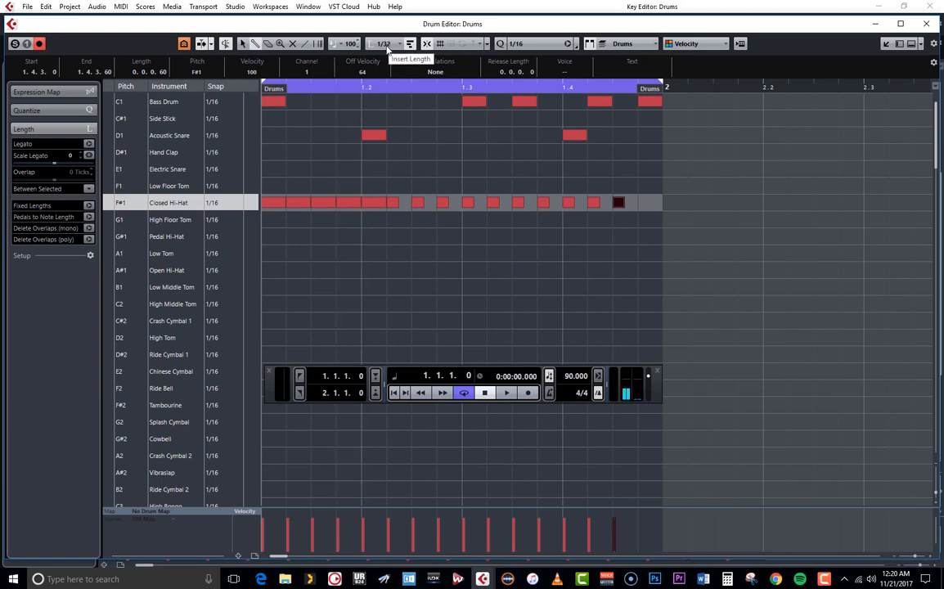
{"action": "left_click", "coordinate": [385, 49]}
{"action": "left_click", "coordinate": [405, 125]}
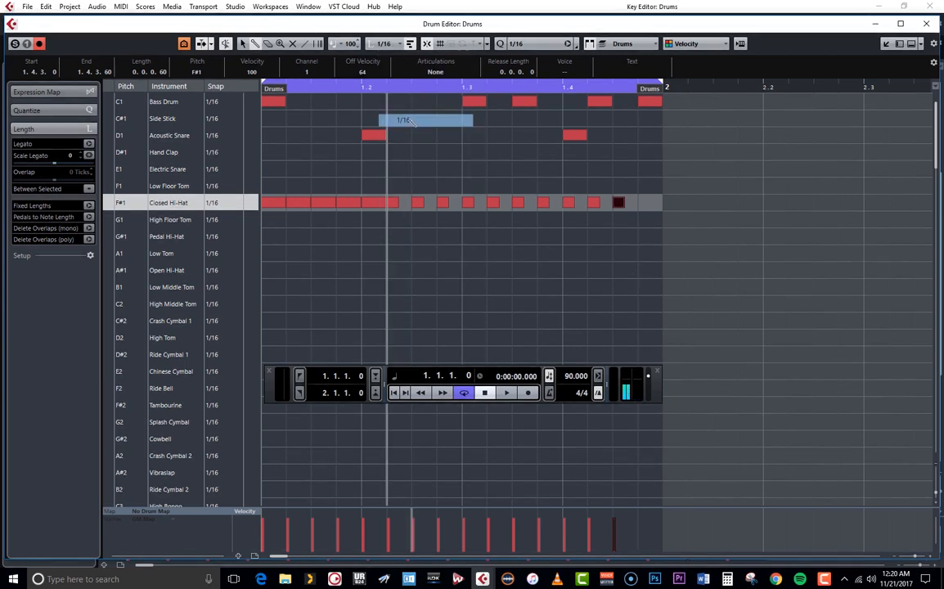
{"action": "mouse_move", "coordinate": [619, 202]}
{"action": "left_mouse_down"}
{"action": "mouse_move", "coordinate": [393, 204]}
{"action": "mouse_move", "coordinate": [633, 209]}
{"action": "mouse_move", "coordinate": [402, 210]}
{"action": "left_mouse_up"}
With a 1/32 insert length, draw closed hi-hat notes on every sixteenth from 1.2.2 to 1.4.4 and play the pattern.
{"action": "left_click", "coordinate": [384, 44]}
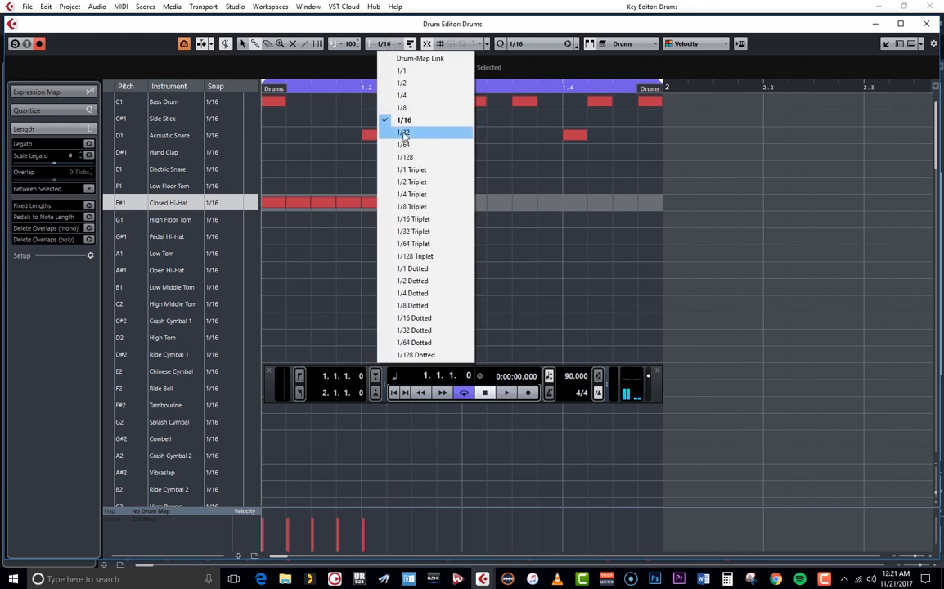
{"action": "left_click", "coordinate": [404, 133]}
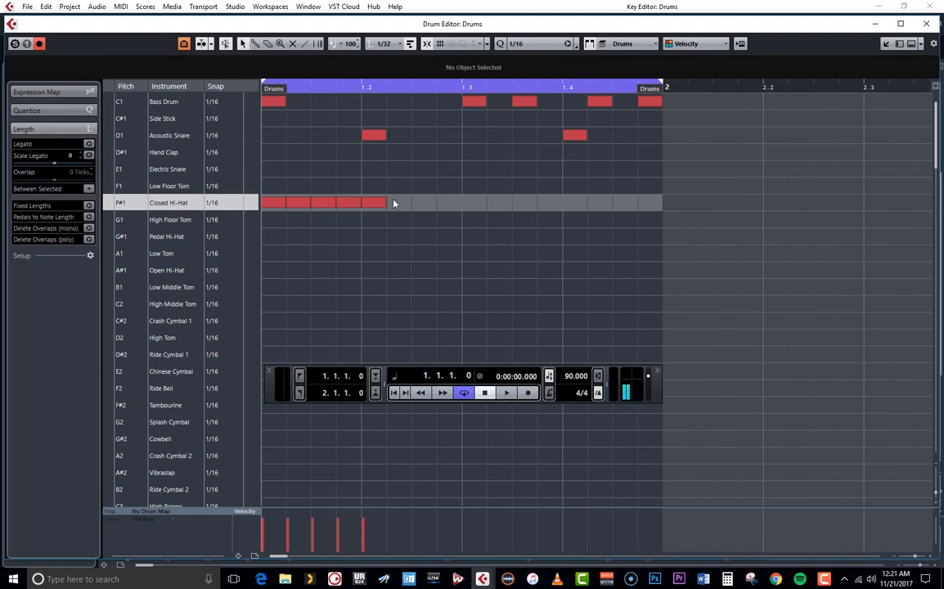
{"action": "left_click_drag", "start_coordinate": [393, 207], "coordinate": [646, 205]}
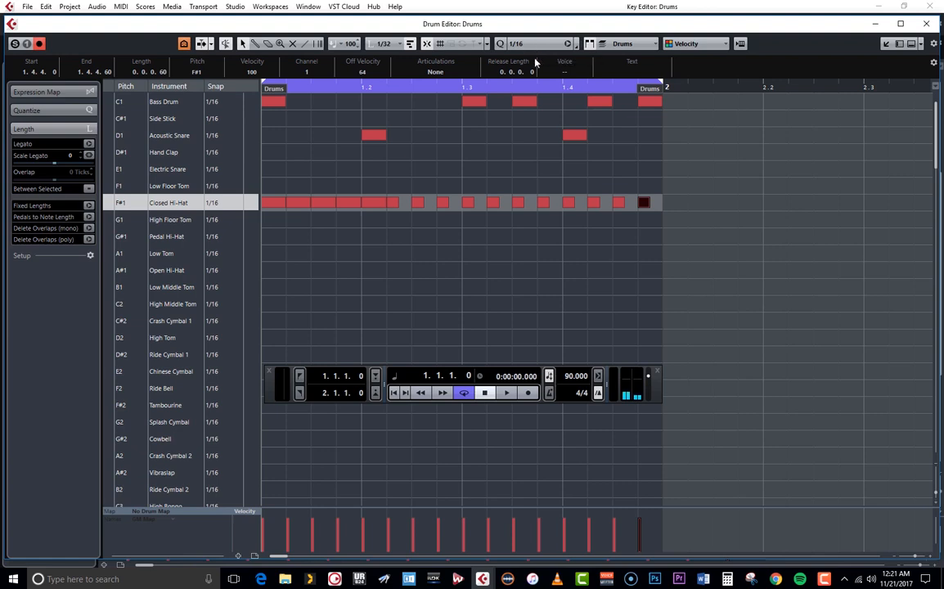
{"action": "key", "text": "space"}
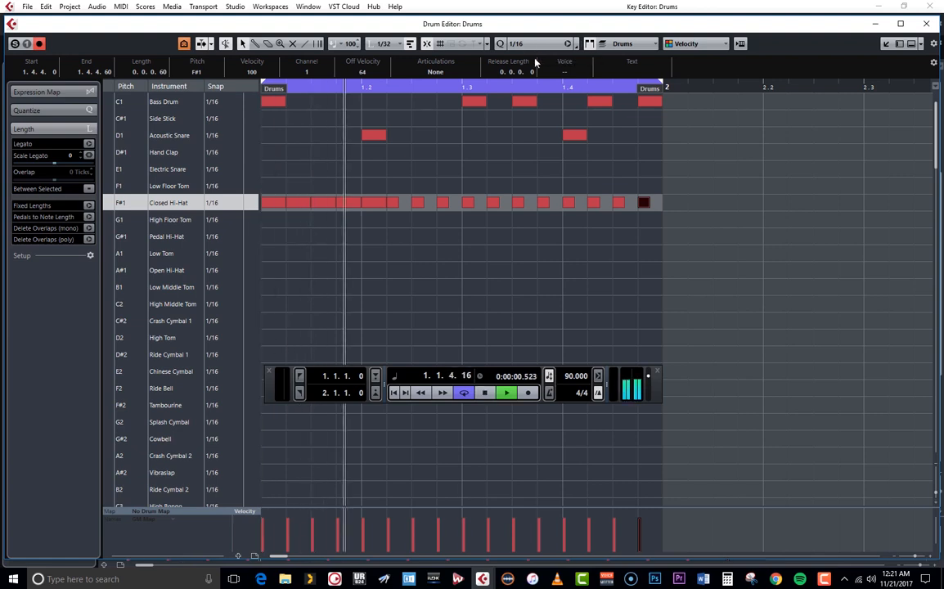
{"action": "key", "text": "space"}
Return the playhead to the start of the bar, set the tempo to 70, and audition the drum pattern.
{"action": "left_click", "coordinate": [624, 169]}
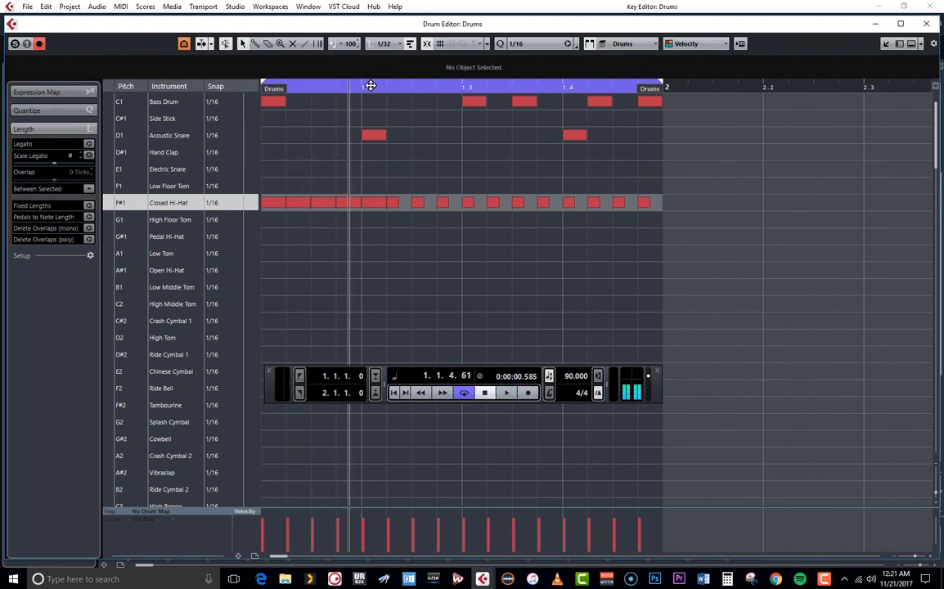
{"action": "left_click_drag", "start_coordinate": [349, 89], "coordinate": [262, 89]}
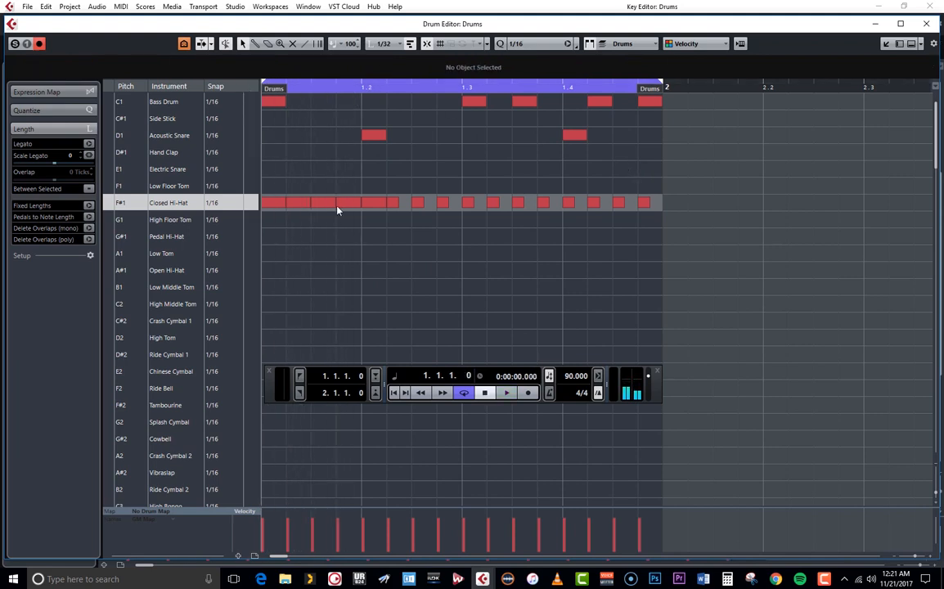
{"action": "double_click", "coordinate": [572, 376]}
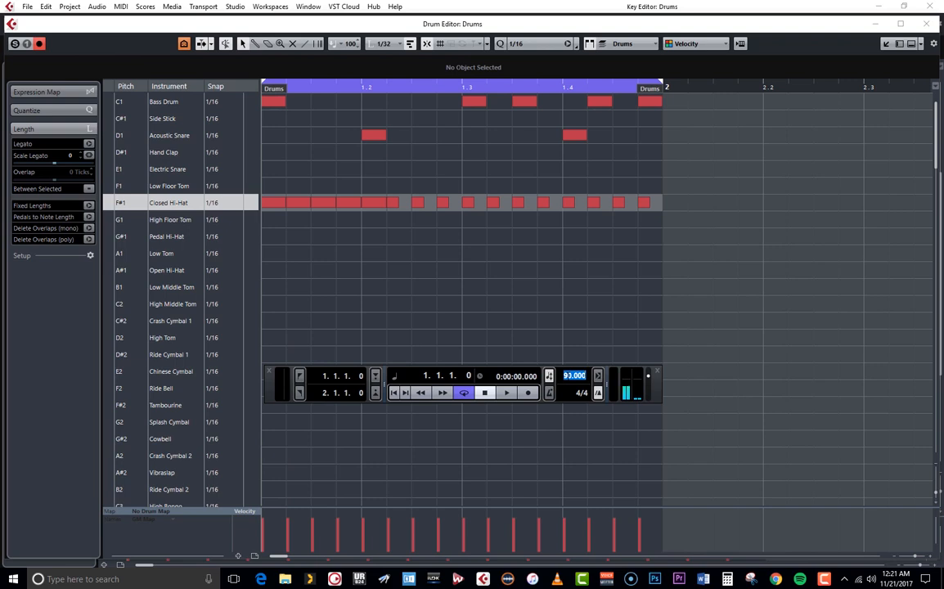
{"action": "type", "text": "70"}
{"action": "key", "text": "Return"}
{"action": "key", "text": "space"}
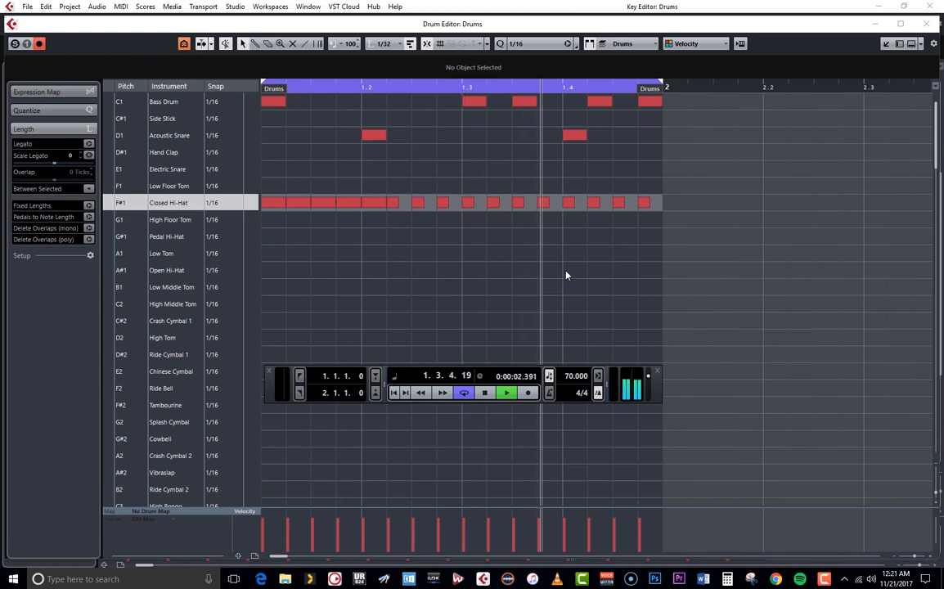
{"action": "key", "text": "space"}
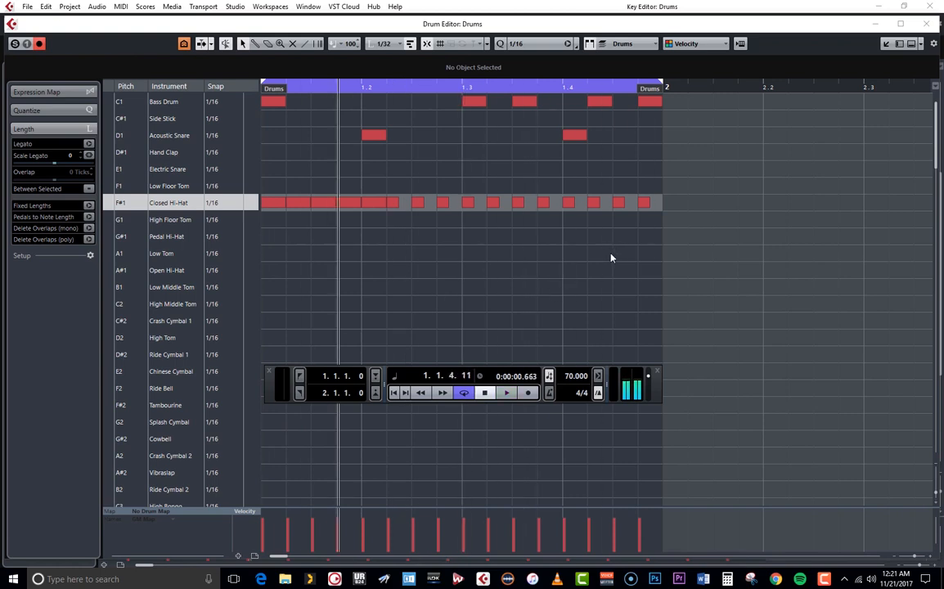
Set the quantize value to 1/32 and add extra closed hi-hat notes at 1.4.2.60, 1.4.4.60 and 1.3.3.60.
{"action": "left_click", "coordinate": [524, 45]}
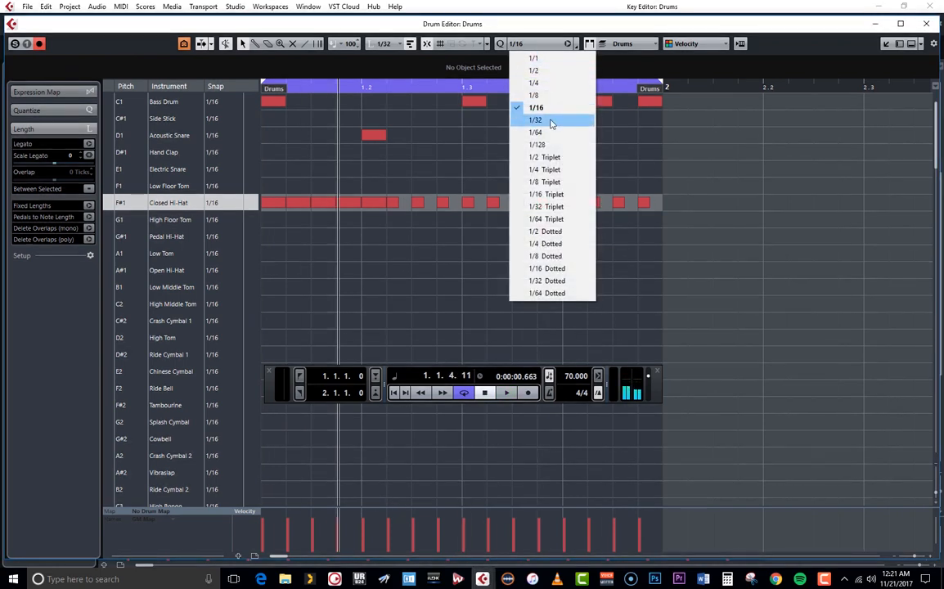
{"action": "left_click", "coordinate": [497, 111]}
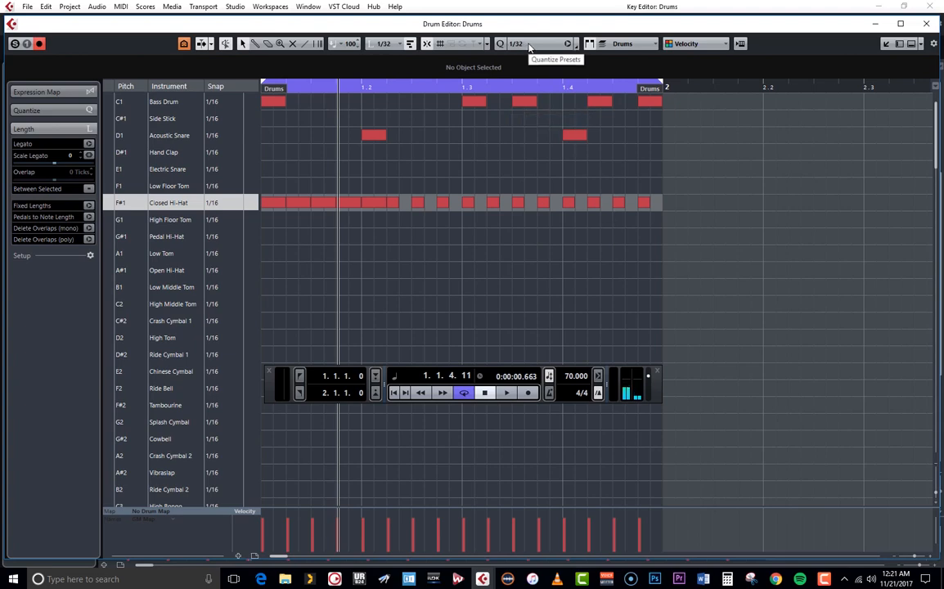
{"action": "left_click", "coordinate": [606, 202]}
{"action": "left_click", "coordinate": [652, 204]}
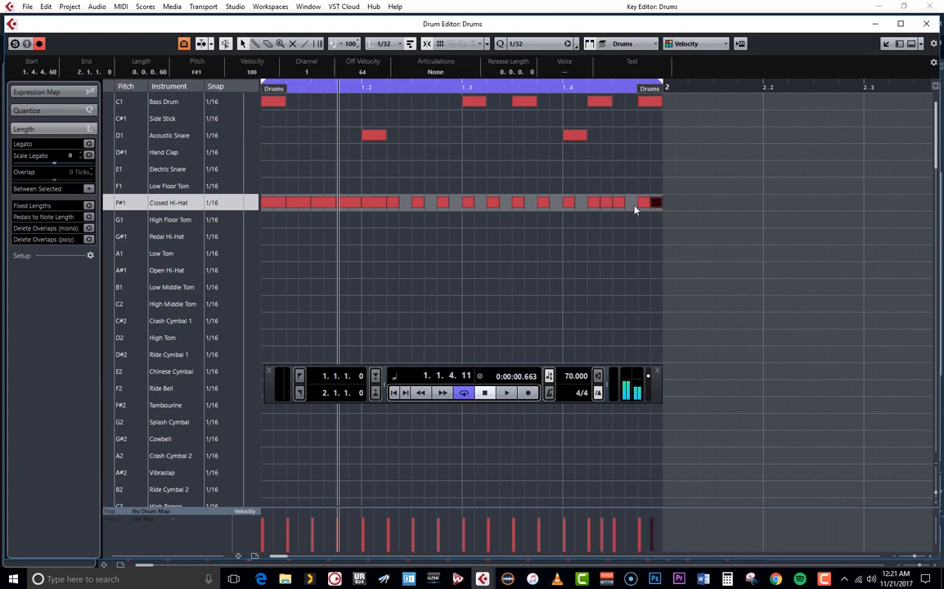
{"action": "left_click", "coordinate": [533, 203]}
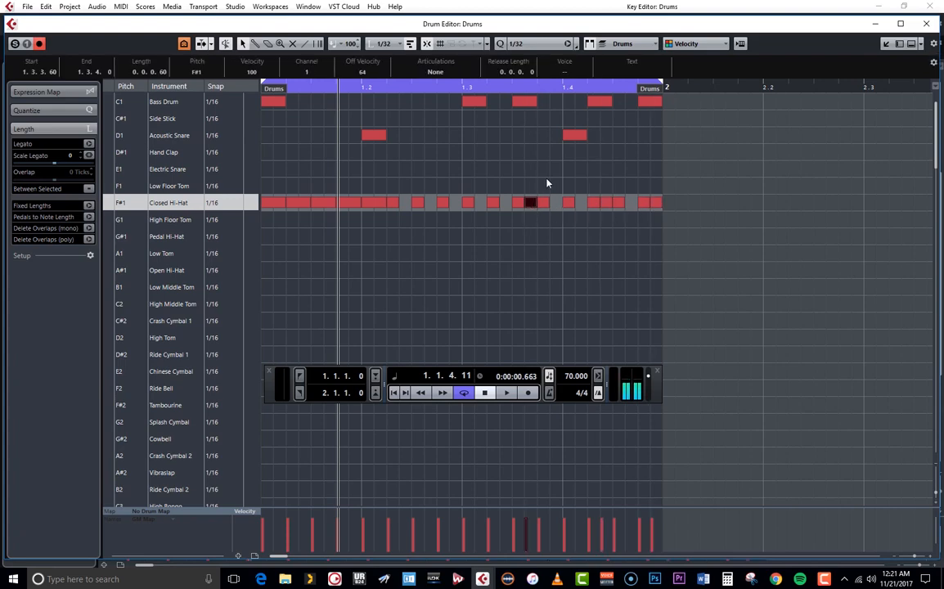
Play back the pattern with the added 1/32 hi-hats, stop it, and deselect the hi-hat note.
{"action": "key", "text": "space"}
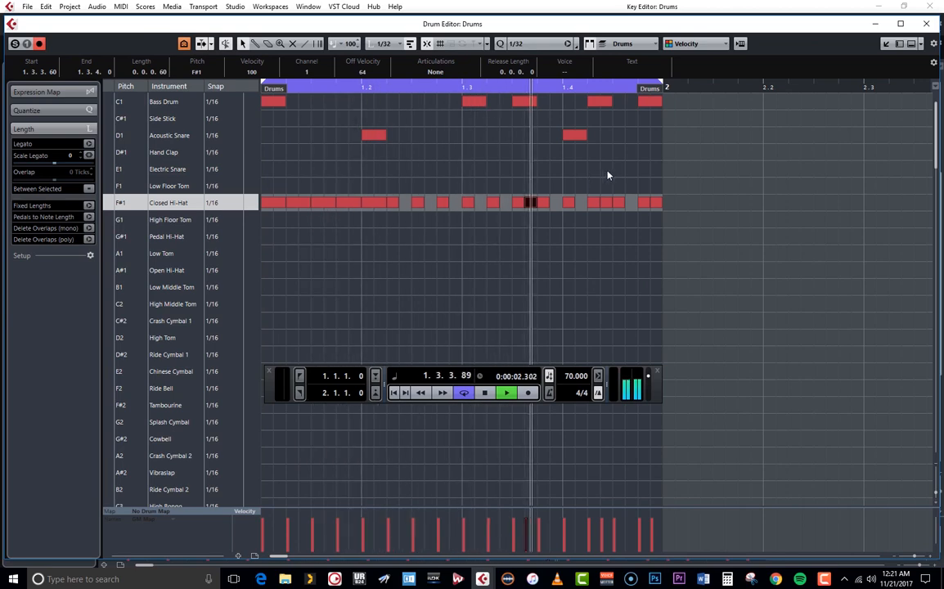
{"action": "key", "text": "space"}
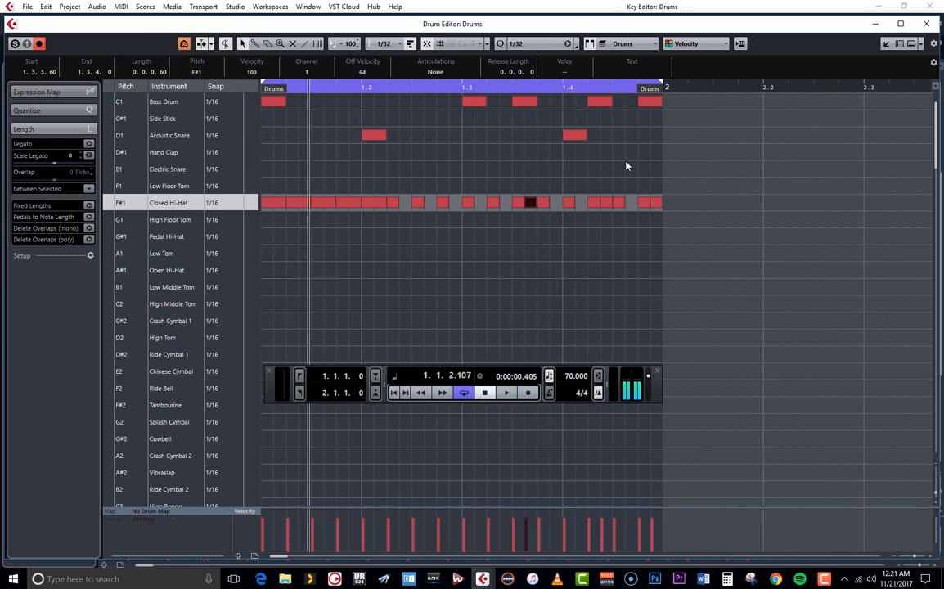
{"action": "left_click", "coordinate": [625, 166]}
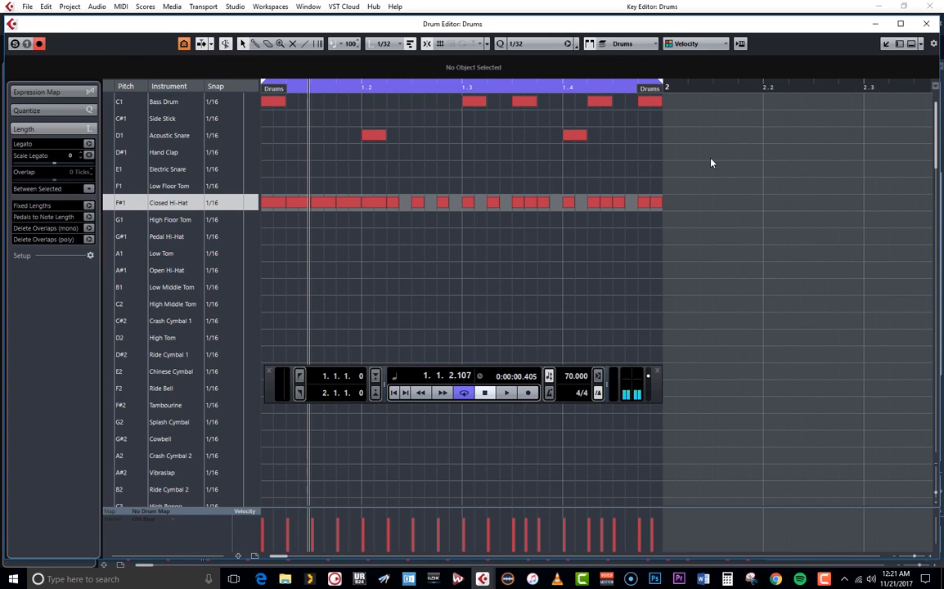